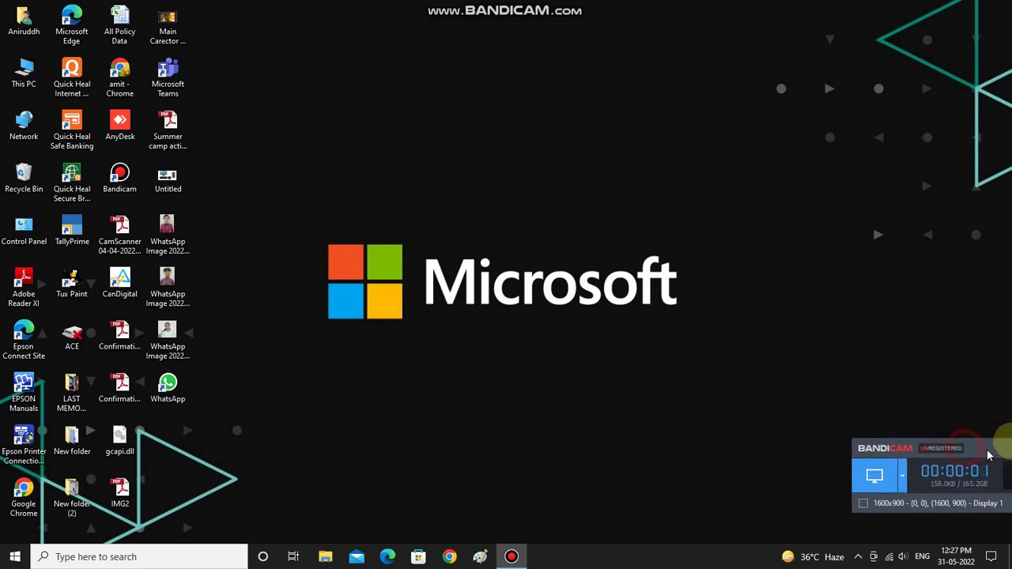
Open a blank untitled Paint canvas, 1833 × 736px, from the taskbar.
left_click_drag(988, 455, 1009, 448)
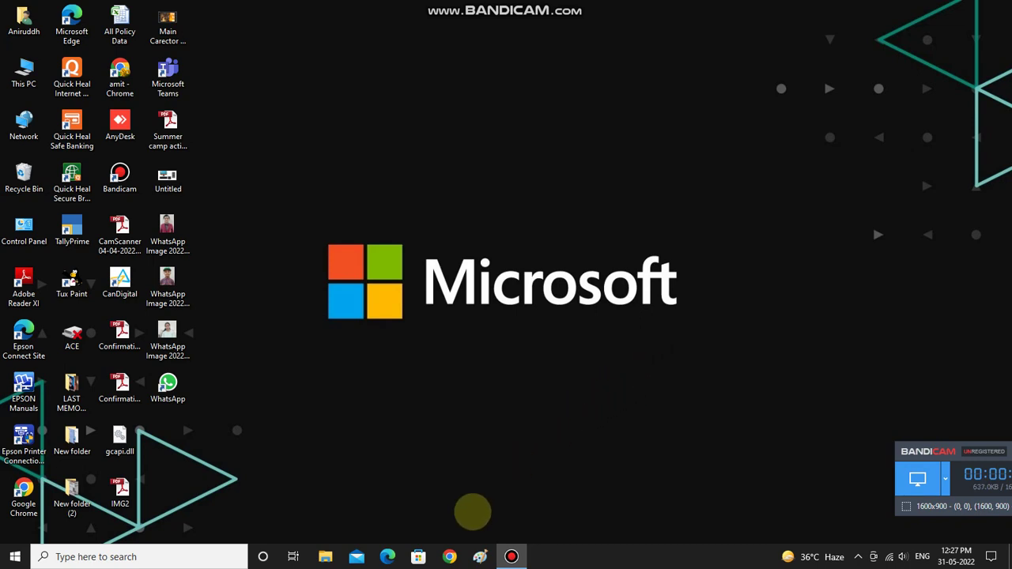
left_click(479, 557)
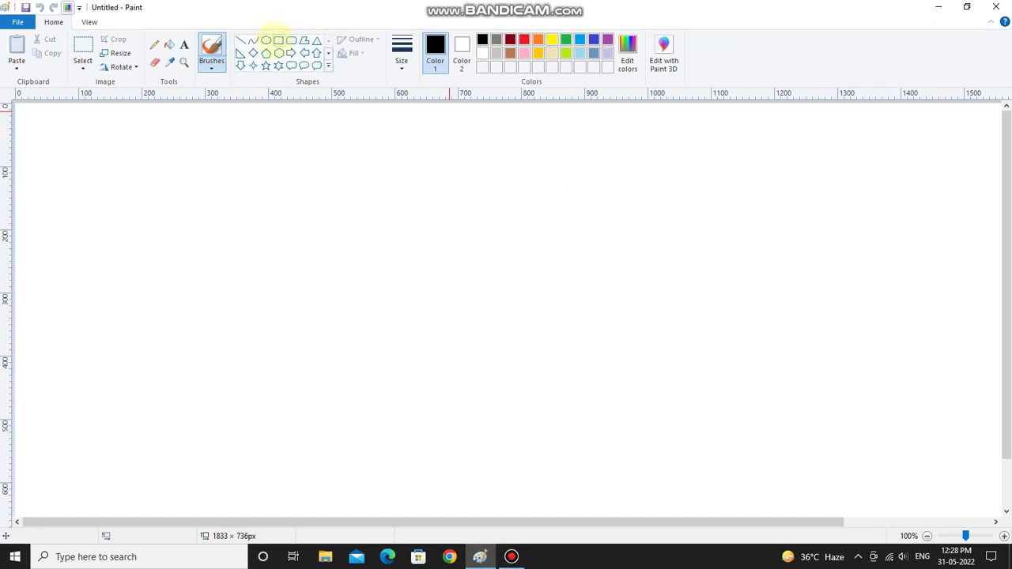
Choose the Oval shape and mix a custom blue: Hue 132, Sat 240, Lum 101 (RGB 0,150,215).
left_click(266, 40)
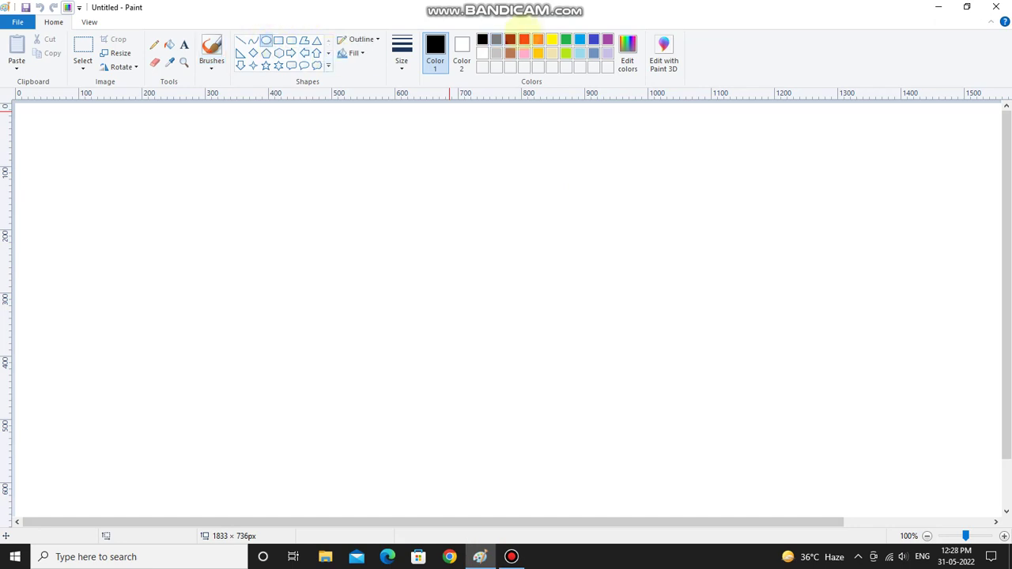
left_click(579, 40)
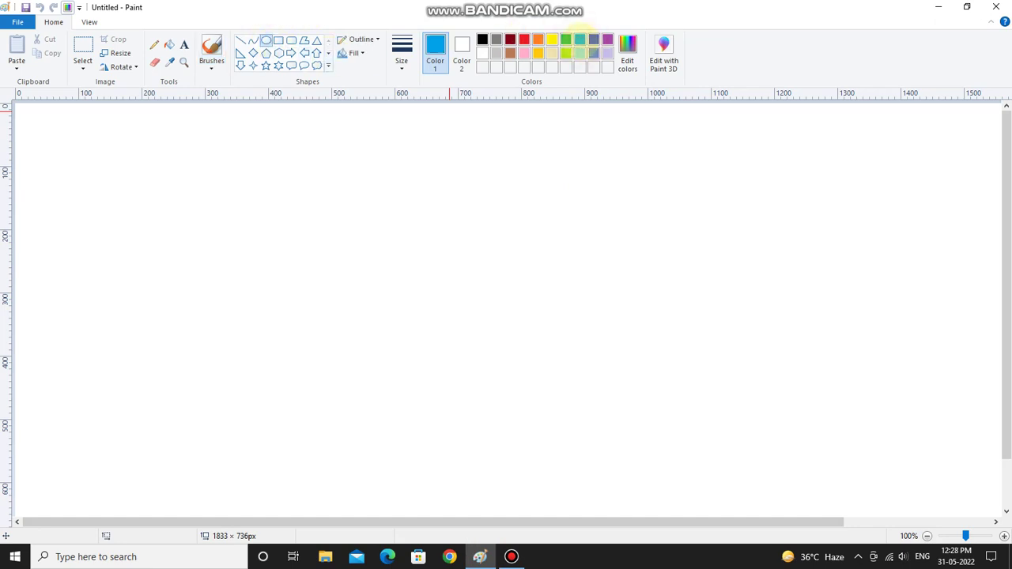
left_click(627, 49)
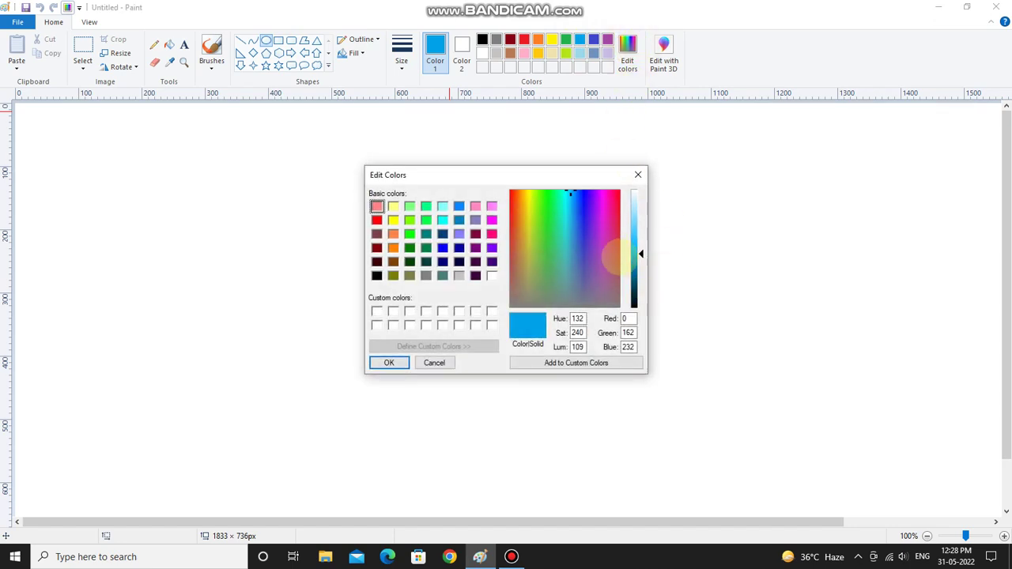
left_click_drag(637, 253, 641, 263)
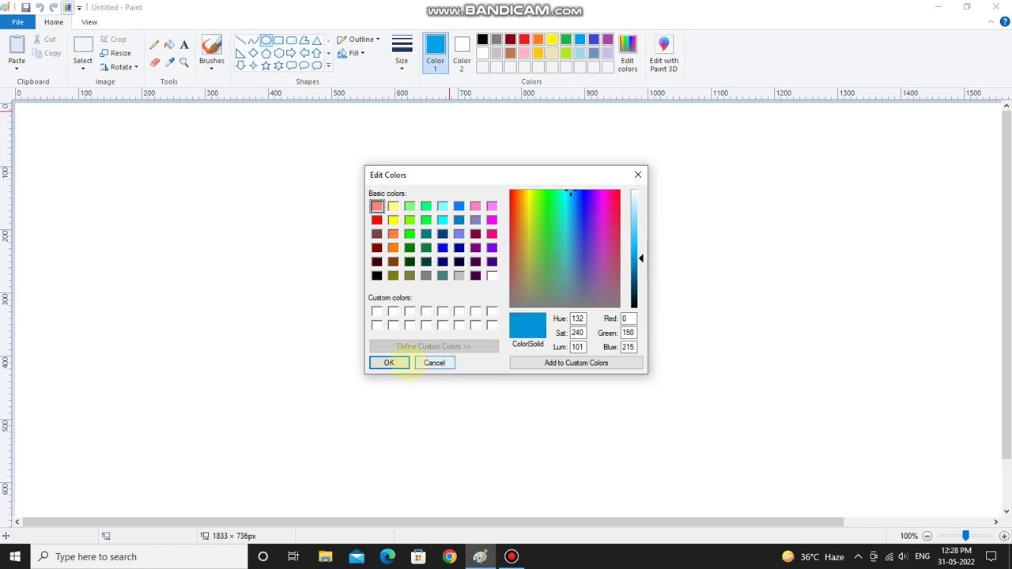
Draw a large custom-blue circle outline and shift it up and left.
left_click(388, 363)
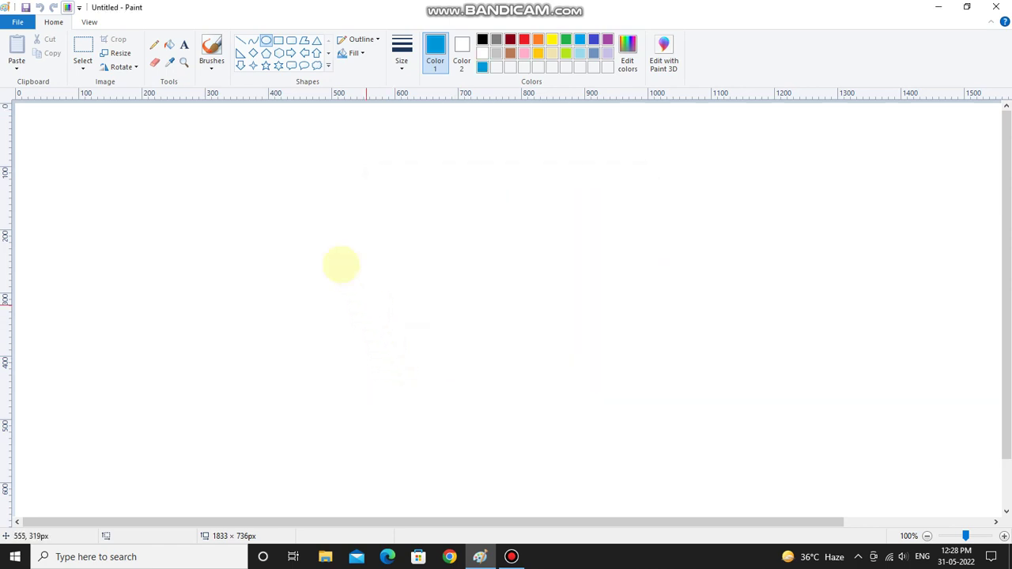
left_click_drag(260, 161, 592, 553)
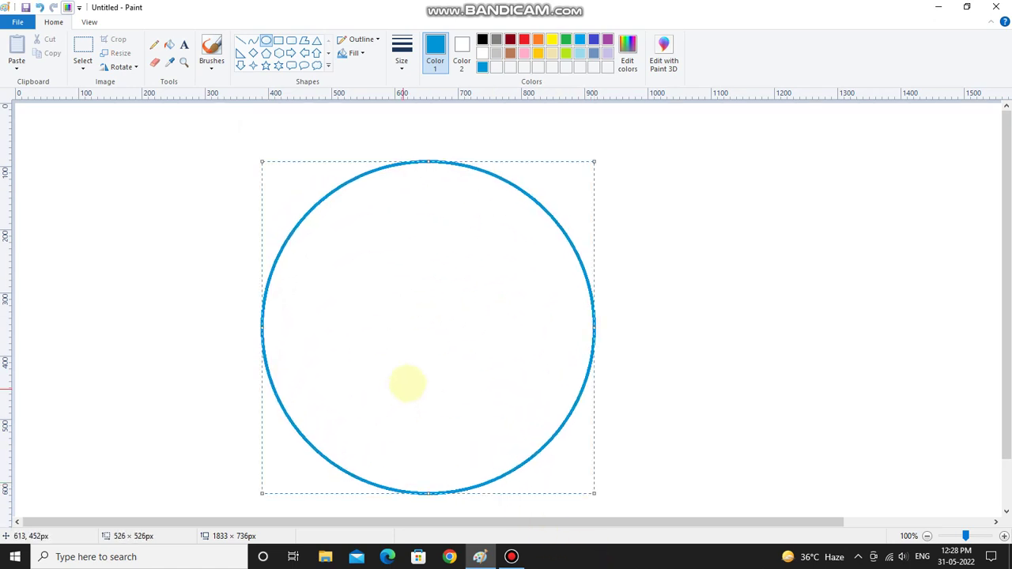
left_click_drag(430, 366, 334, 368)
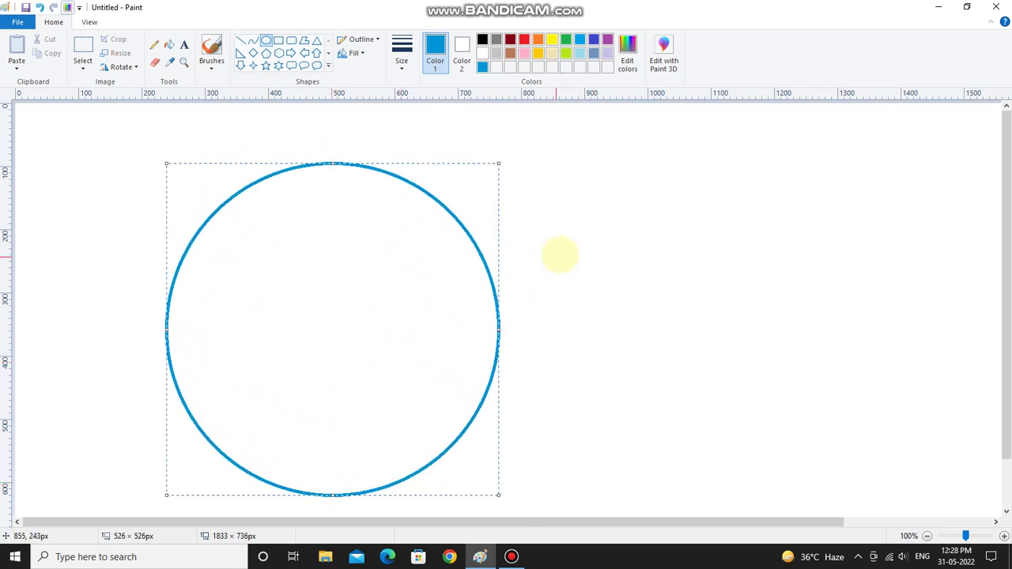
left_click(655, 226)
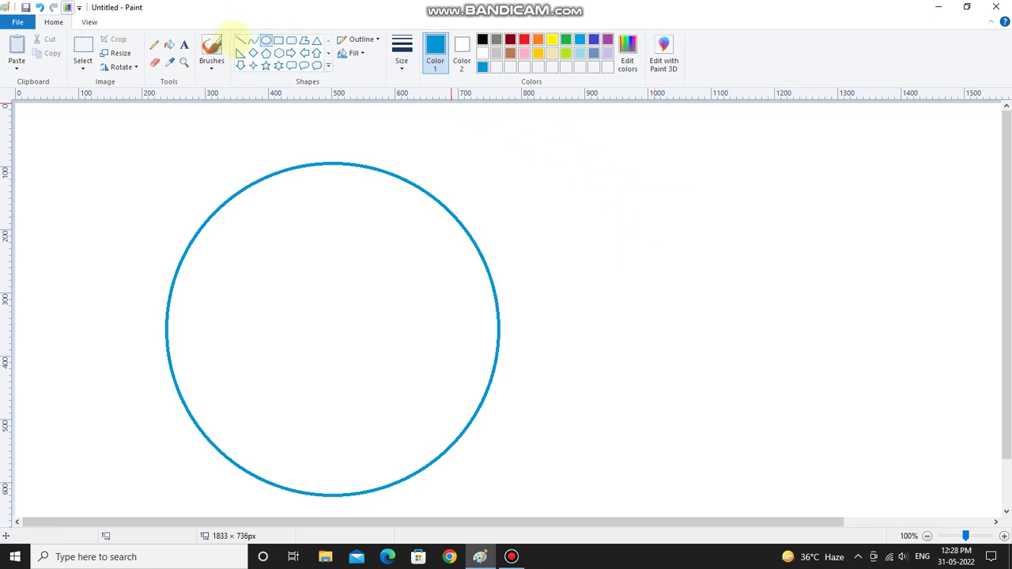
Draw a top tangent line and a diagonal from the circle's lower right, meeting at a point.
left_click(240, 39)
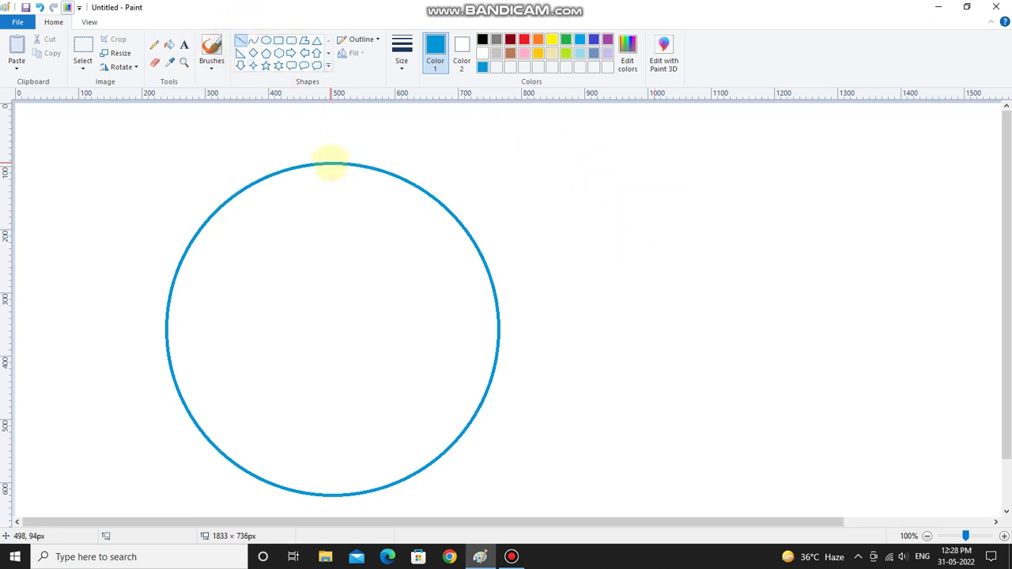
left_click_drag(331, 162, 705, 238)
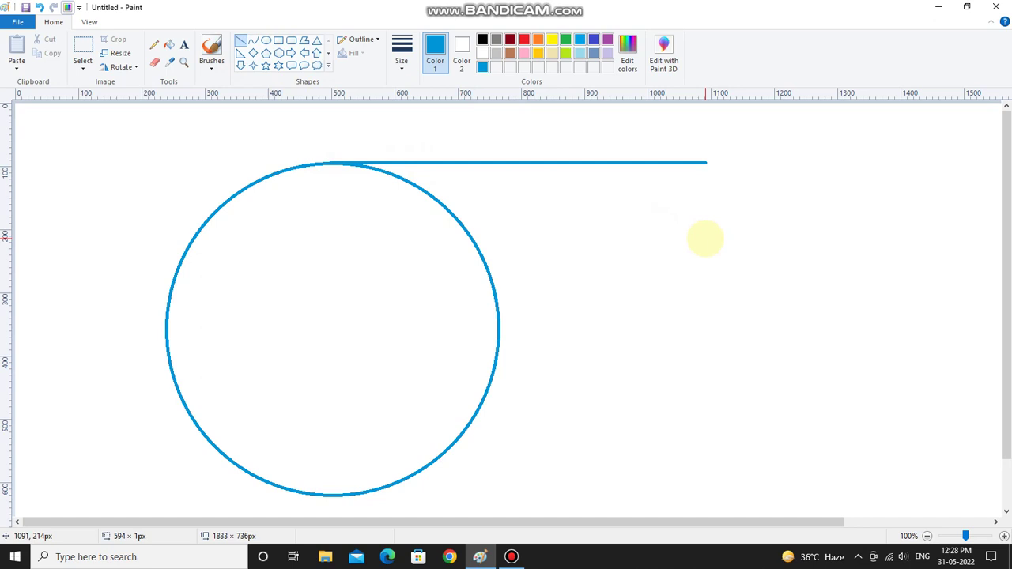
left_click(745, 226)
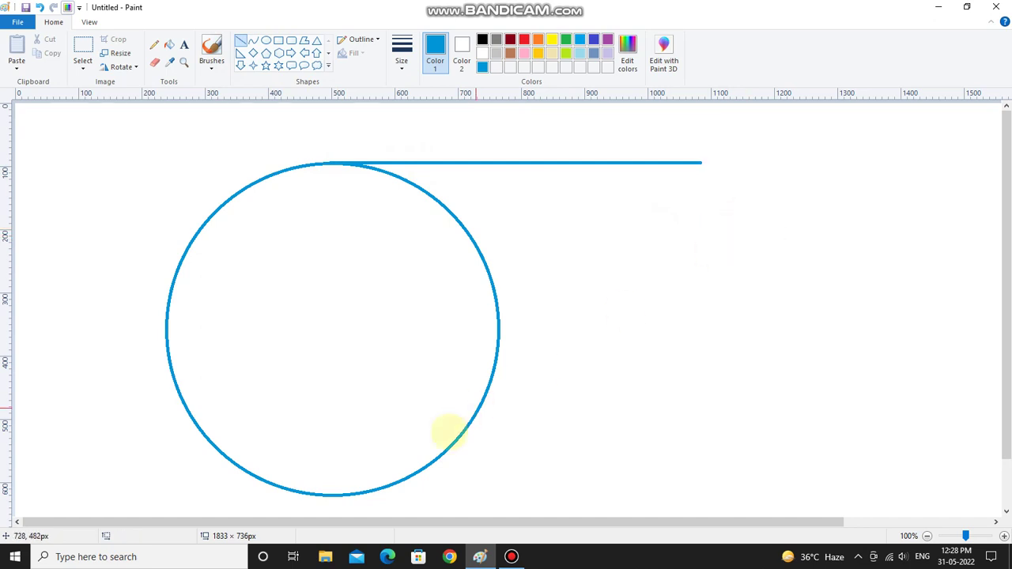
left_click_drag(444, 453, 699, 163)
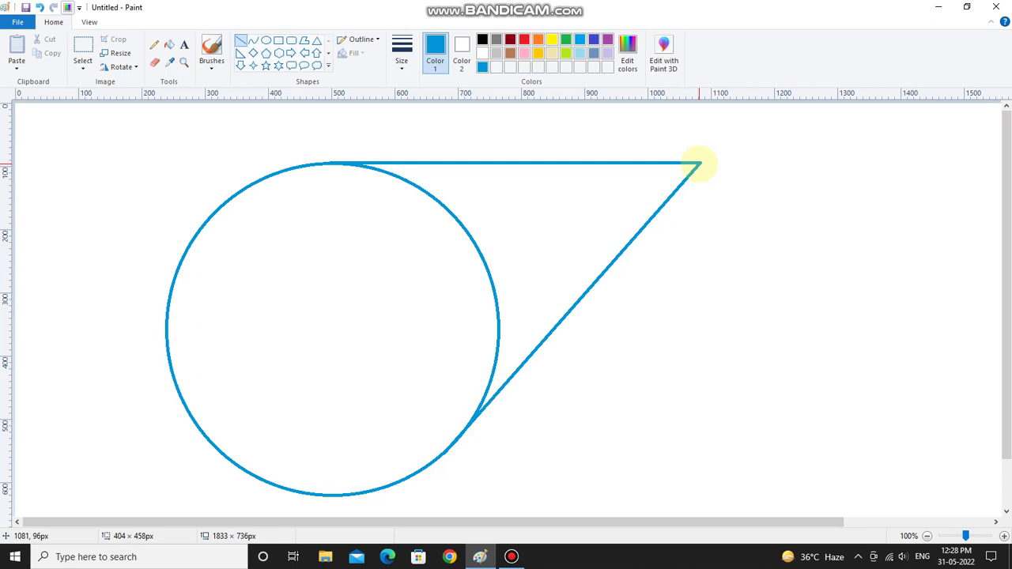
left_click(941, 119)
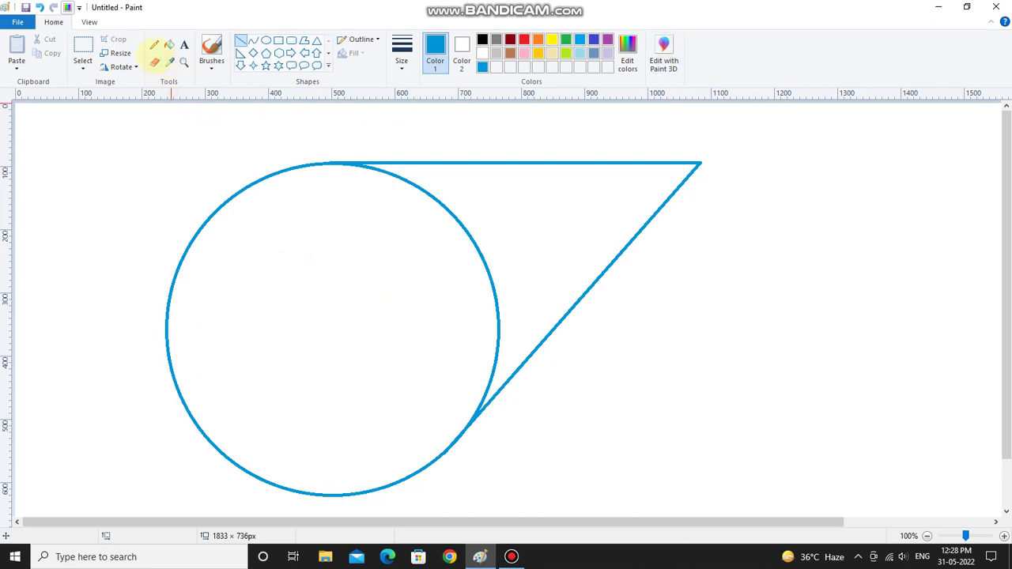
Draw a small blue circle inside the teardrop's pointed right tip, redrawing it once.
left_click(266, 40)
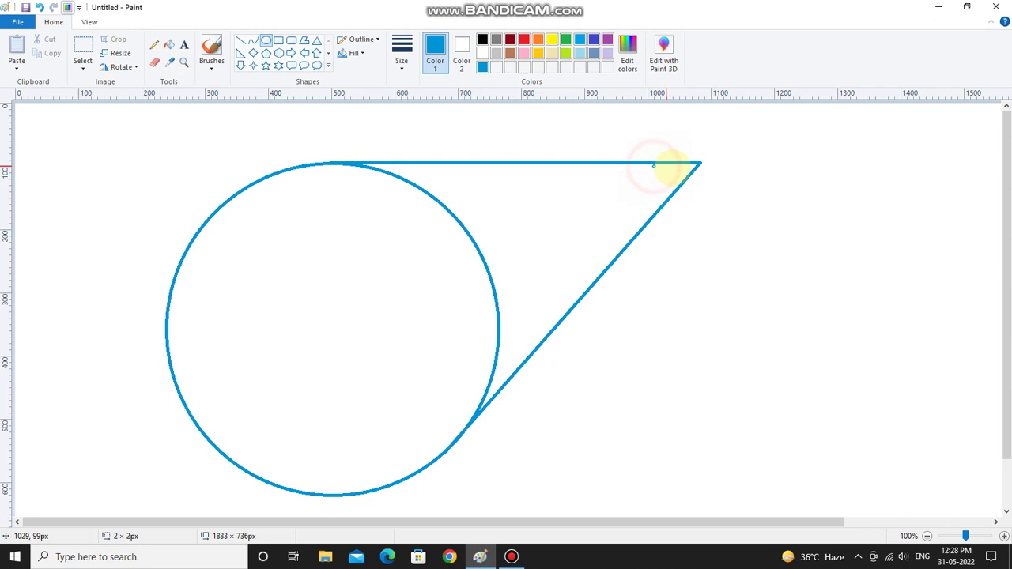
mouse_move(653, 166)
left_mouse_down()
mouse_move(689, 189)
mouse_move(694, 199)
mouse_move(679, 206)
mouse_move(660, 177)
mouse_move(672, 185)
mouse_move(672, 165)
mouse_move(699, 186)
left_mouse_up()
key("ctrl+z")
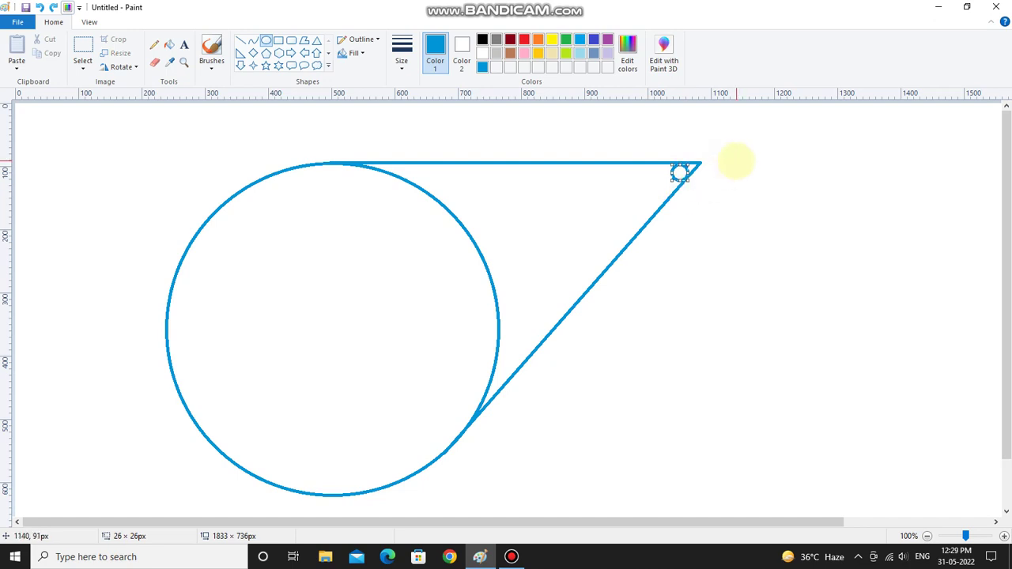
left_click(735, 161)
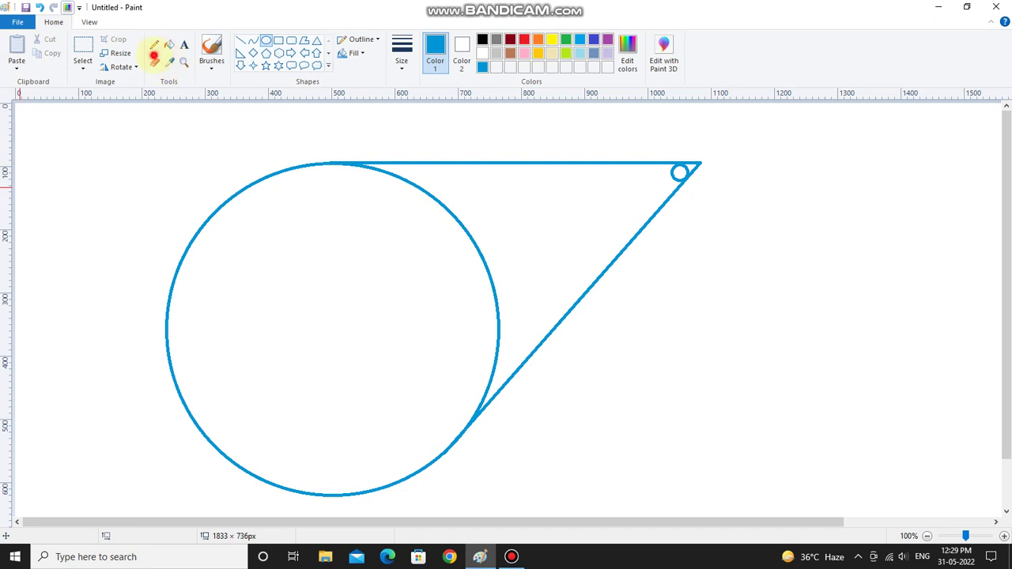
left_click(154, 58)
left_click(184, 62)
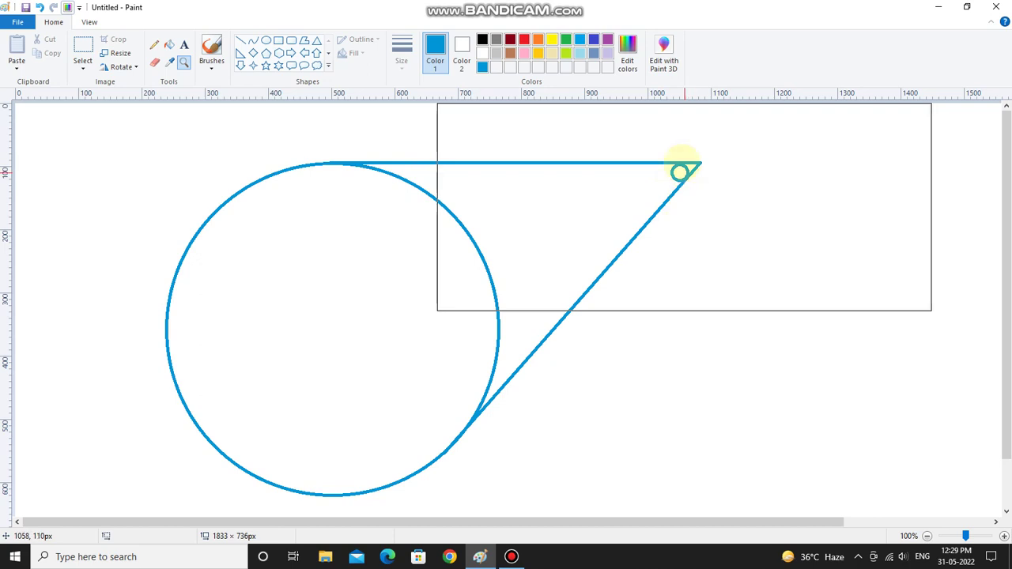
Zoom in to 500% on the teardrop's pointed corner.
left_click(679, 160)
left_click(478, 226)
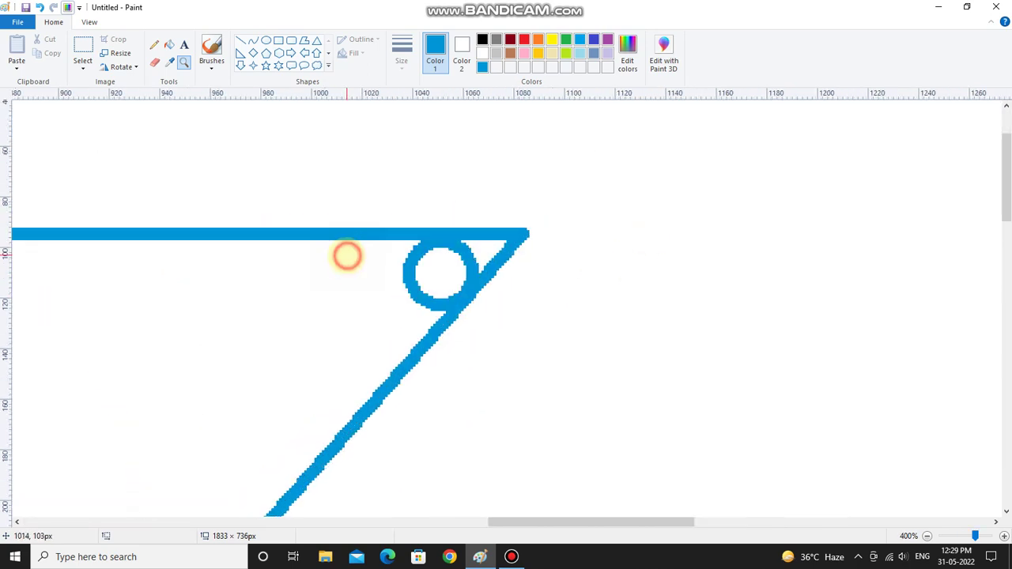
left_click(328, 260)
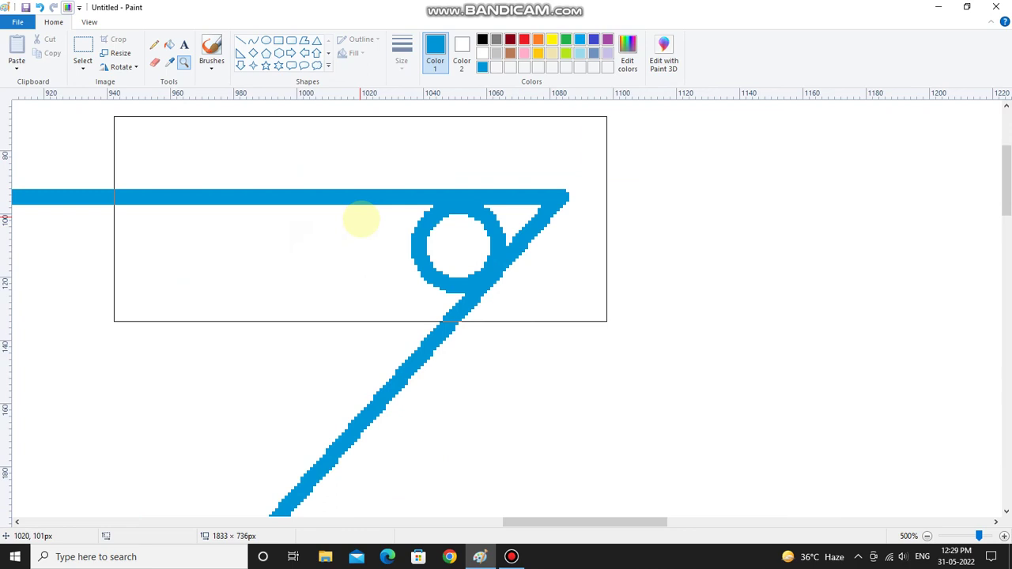
Erase the tip beyond the small circle and the stray loop, leaving a smooth rounded curve.
left_click(154, 62)
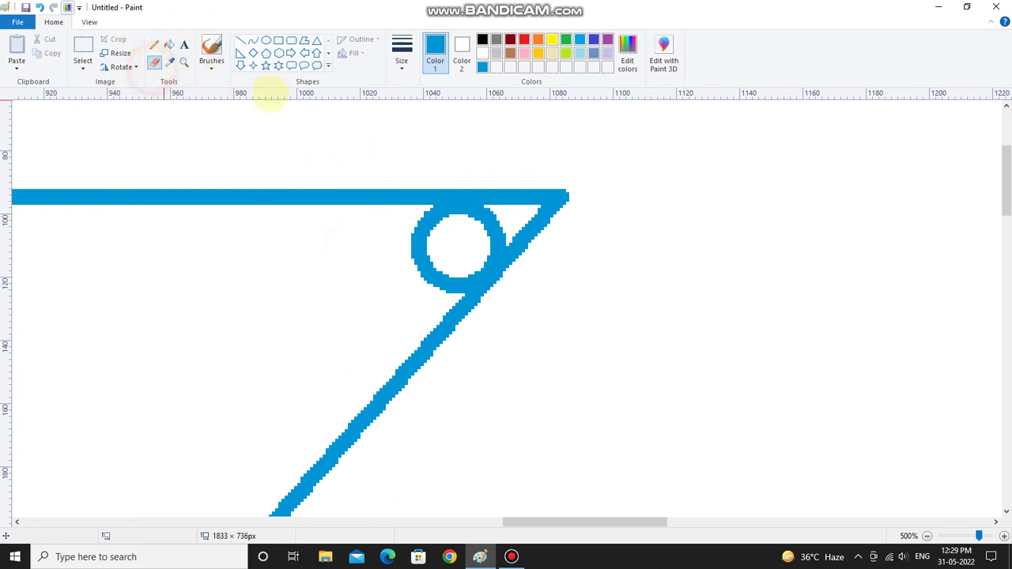
mouse_move(535, 181)
left_mouse_down()
mouse_move(562, 224)
mouse_move(553, 183)
mouse_move(543, 230)
mouse_move(537, 191)
mouse_move(521, 252)
left_mouse_up()
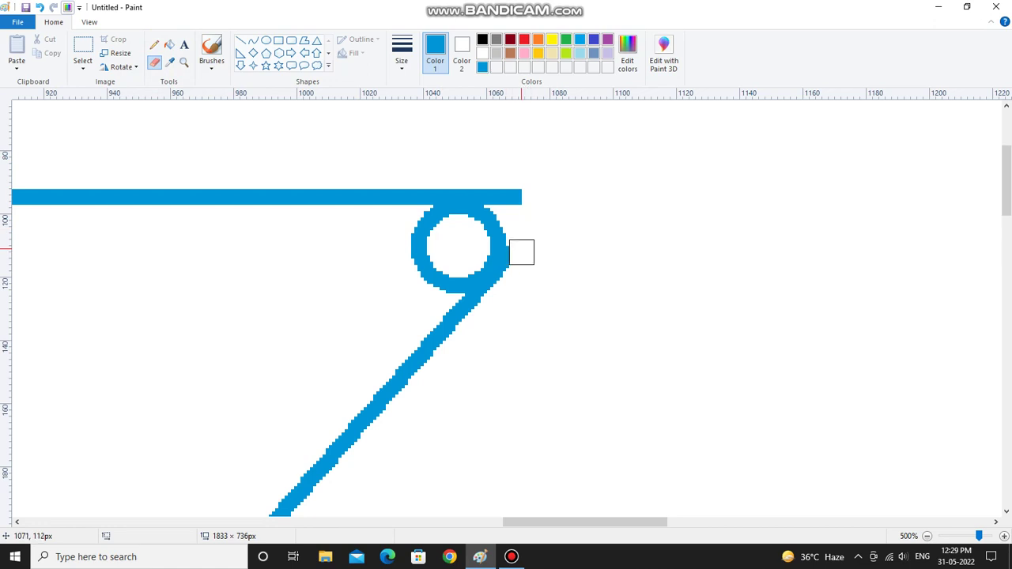
mouse_move(531, 208)
left_mouse_down()
mouse_move(514, 190)
mouse_move(465, 176)
left_mouse_up()
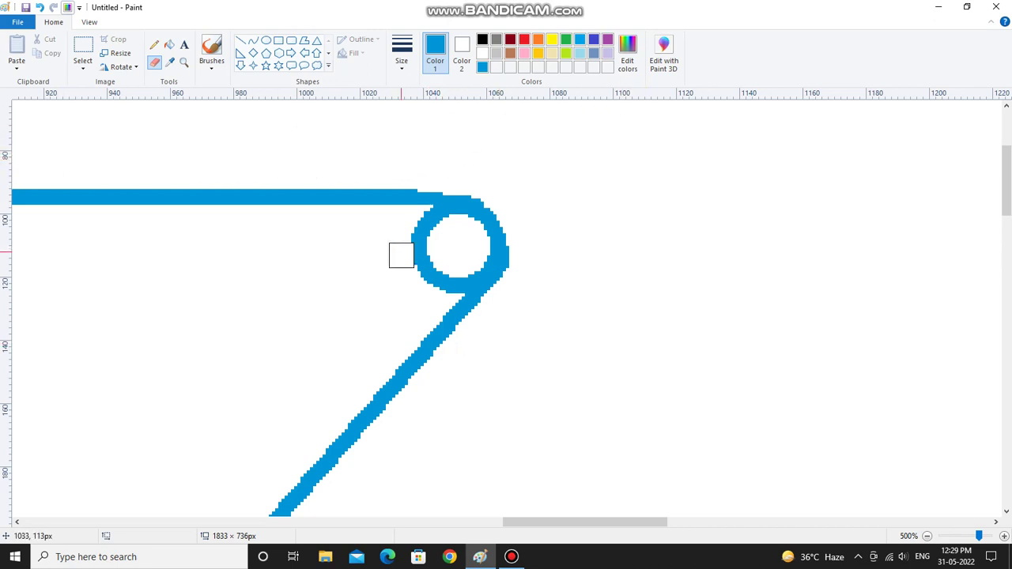
mouse_move(420, 265)
left_mouse_down()
mouse_move(426, 224)
mouse_move(443, 223)
mouse_move(429, 274)
mouse_move(445, 280)
mouse_move(465, 261)
mouse_move(451, 283)
mouse_move(471, 261)
mouse_move(473, 245)
mouse_move(453, 219)
mouse_move(386, 239)
mouse_move(472, 245)
mouse_move(465, 262)
left_mouse_up()
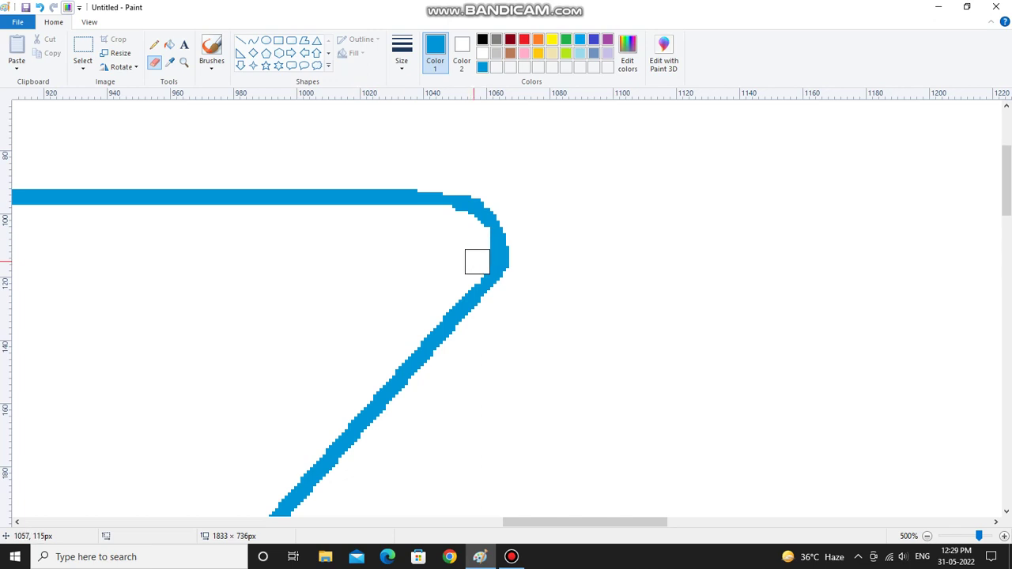
left_click_drag(477, 252, 479, 249)
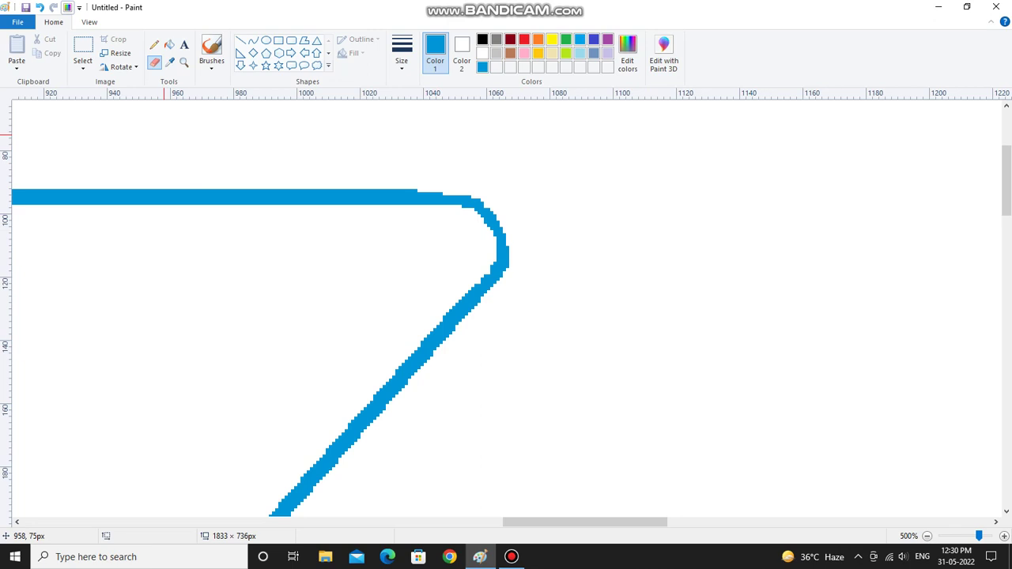
Zoom back out to 100% and scroll left to see the whole teardrop.
left_click(184, 62)
right_click(157, 217)
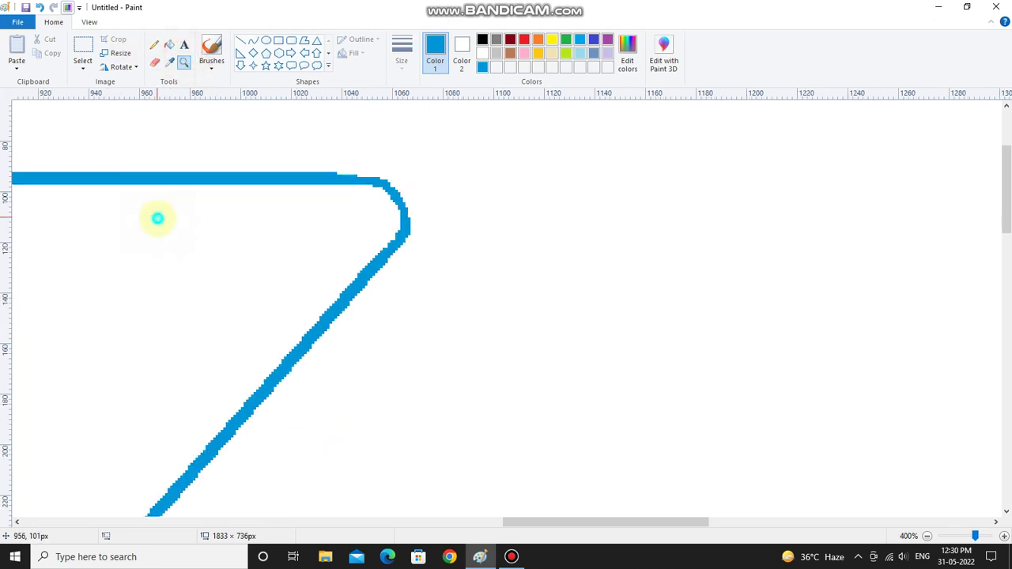
right_click(156, 218)
right_click(157, 218)
right_click(157, 219)
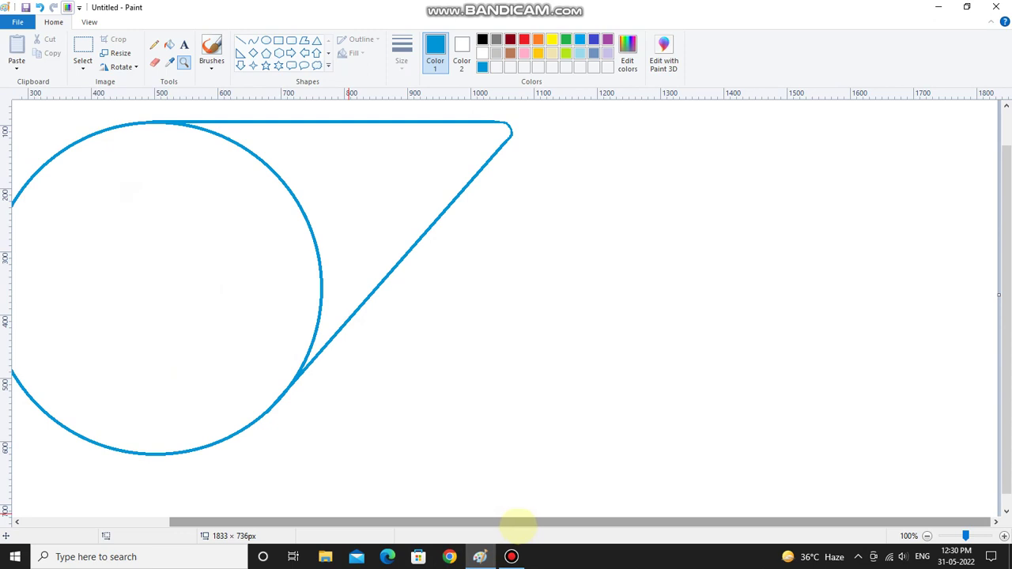
left_click_drag(518, 523, 248, 474)
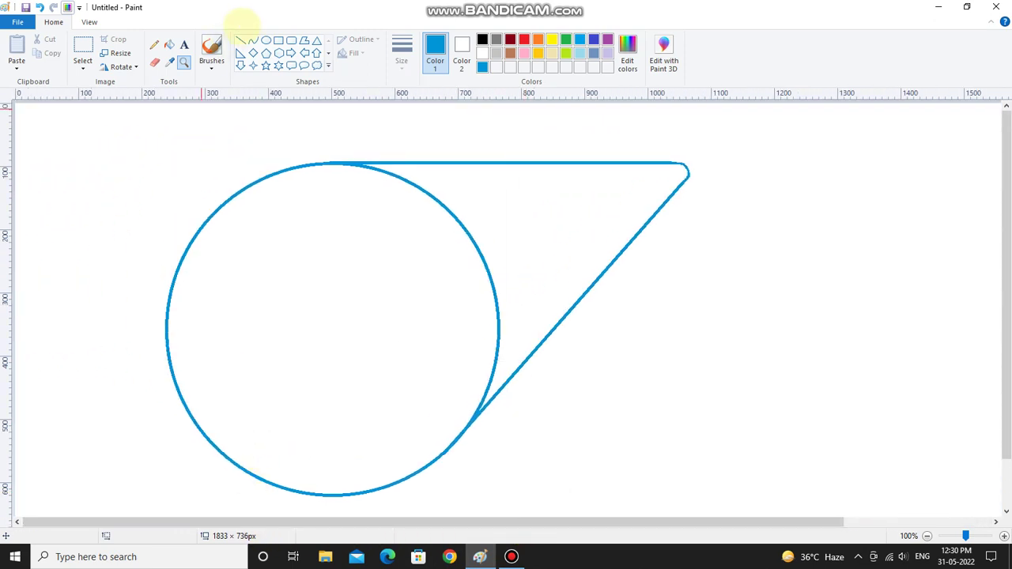
Fill the teardrop's circle and triangular parts with the custom blue.
left_click(169, 44)
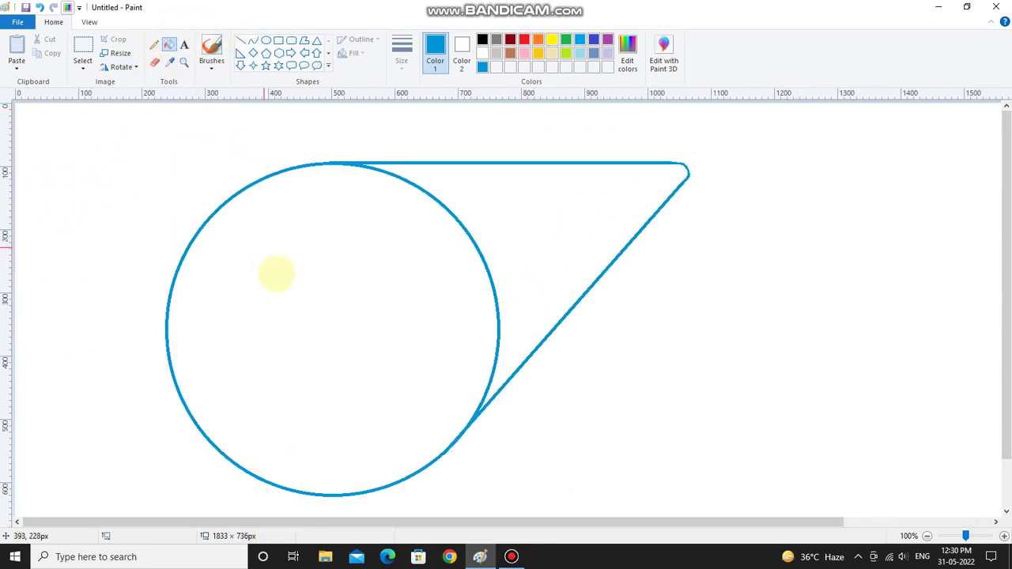
left_click(305, 291)
left_click(627, 195)
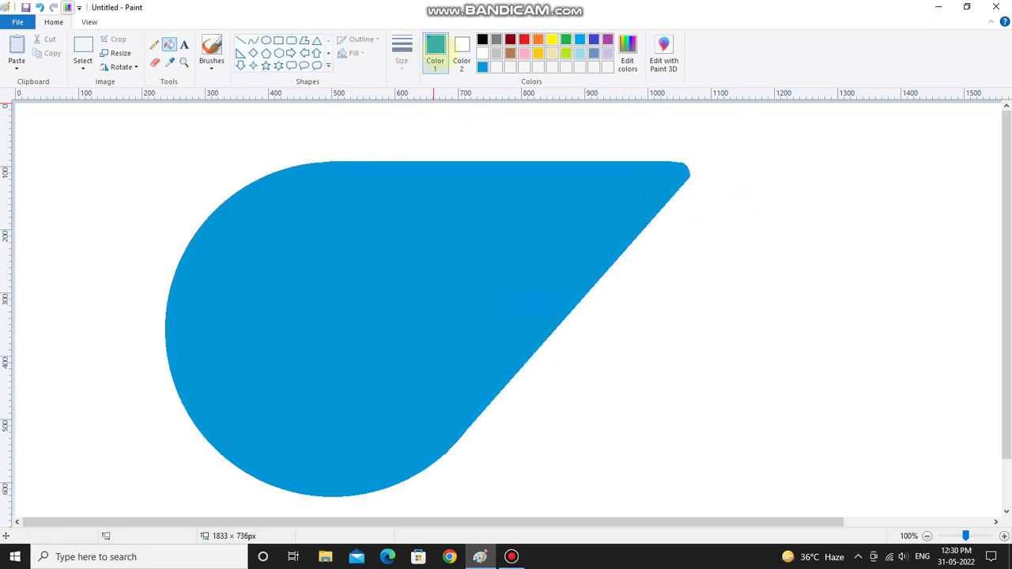
left_click(390, 393)
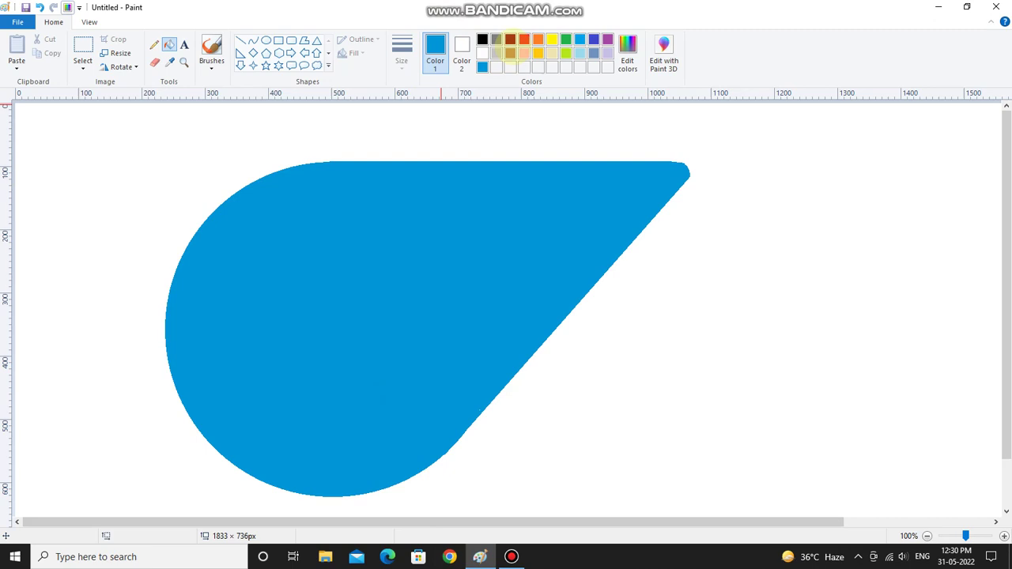
Draw a white rounded-rectangle outline, about 252 × 130px, inside the teardrop's round part.
left_click(278, 40)
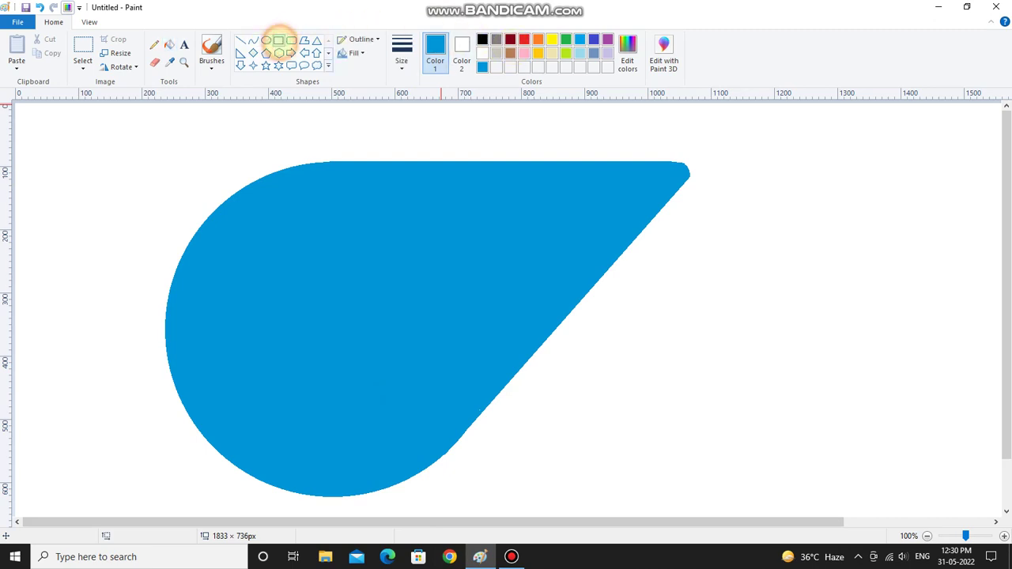
left_click(482, 53)
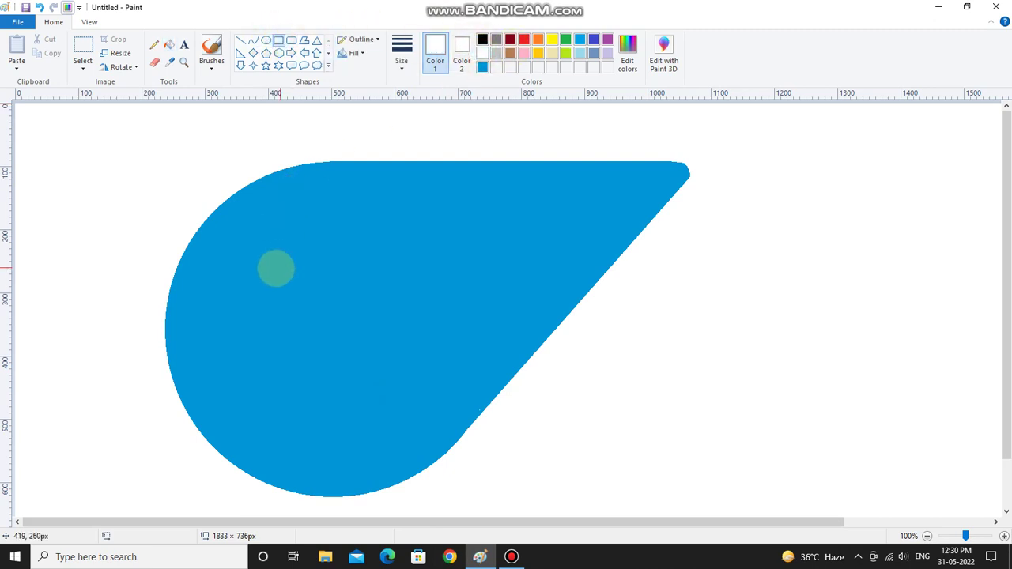
mouse_move(253, 266)
left_mouse_down()
mouse_move(337, 349)
mouse_move(406, 321)
mouse_move(438, 332)
mouse_move(379, 350)
mouse_move(400, 349)
left_mouse_up()
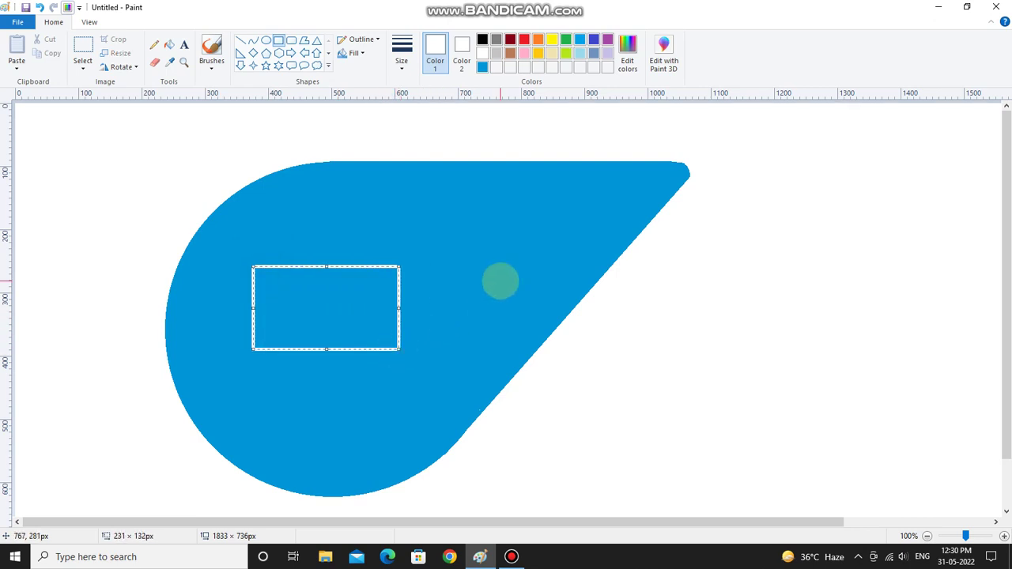
left_click(499, 280)
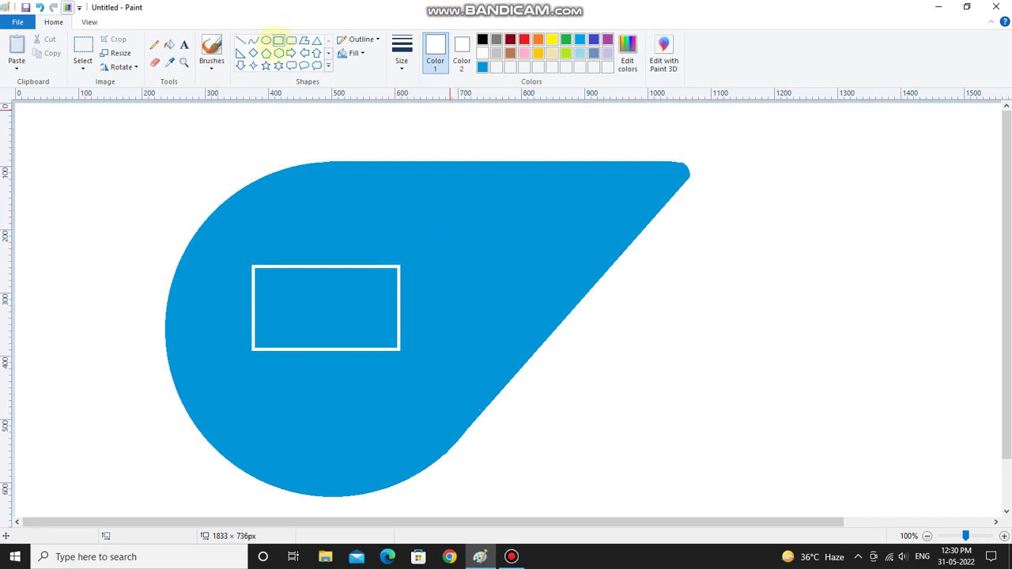
key("ctrl+z")
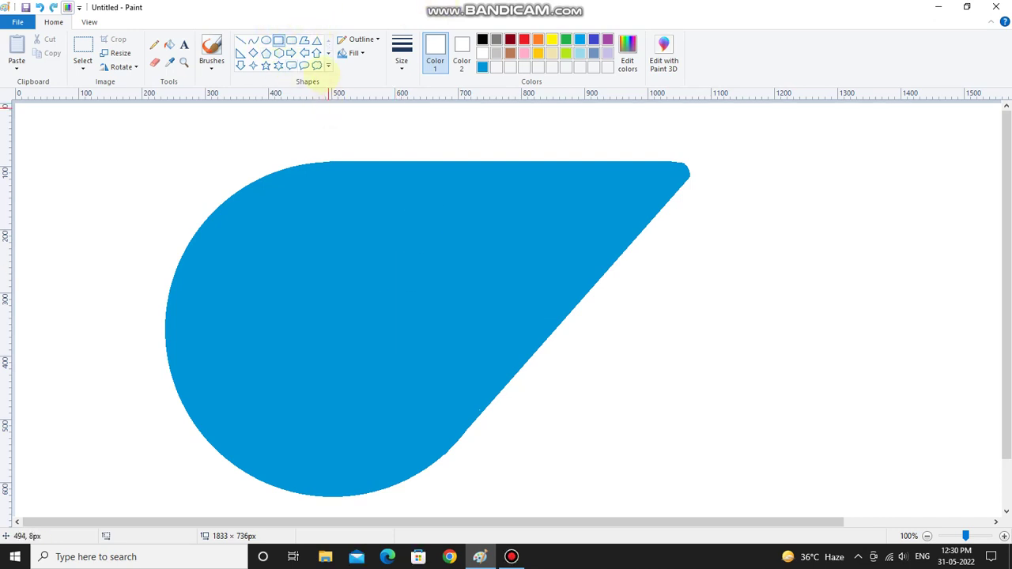
left_click(290, 39)
left_click_drag(247, 272, 405, 353)
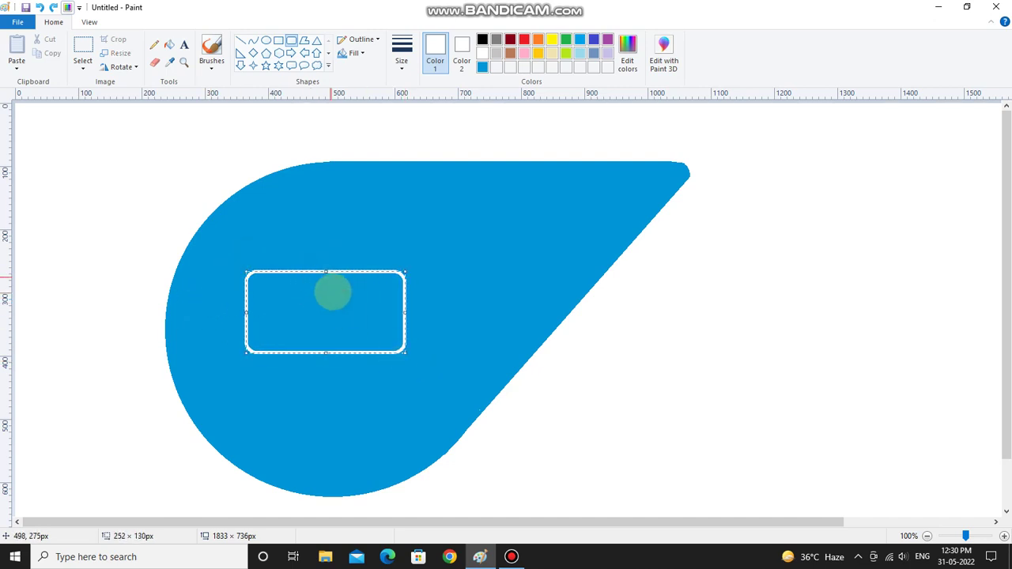
mouse_move(332, 296)
left_mouse_down()
mouse_move(321, 266)
mouse_move(332, 293)
left_mouse_up()
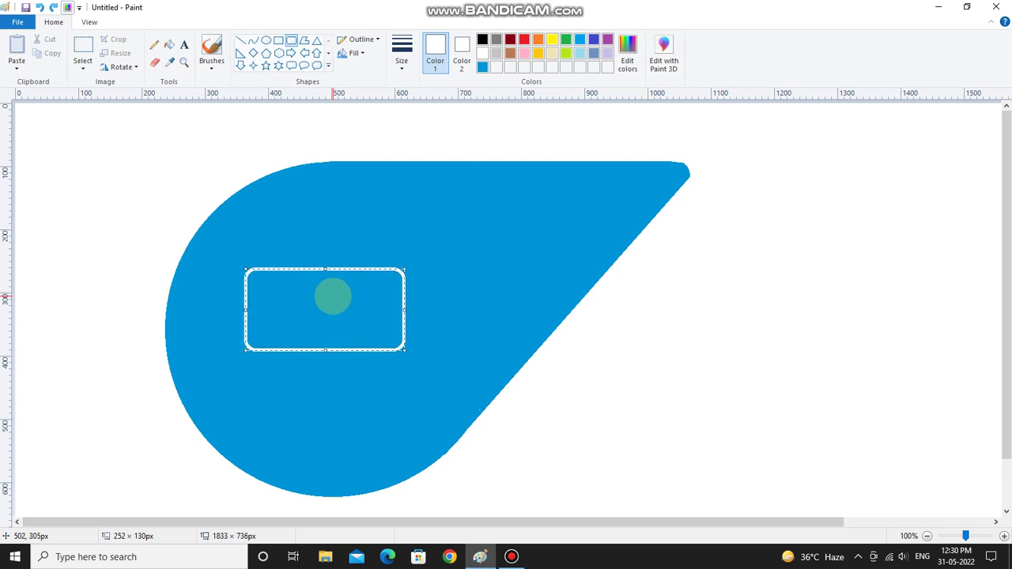
left_click(461, 245)
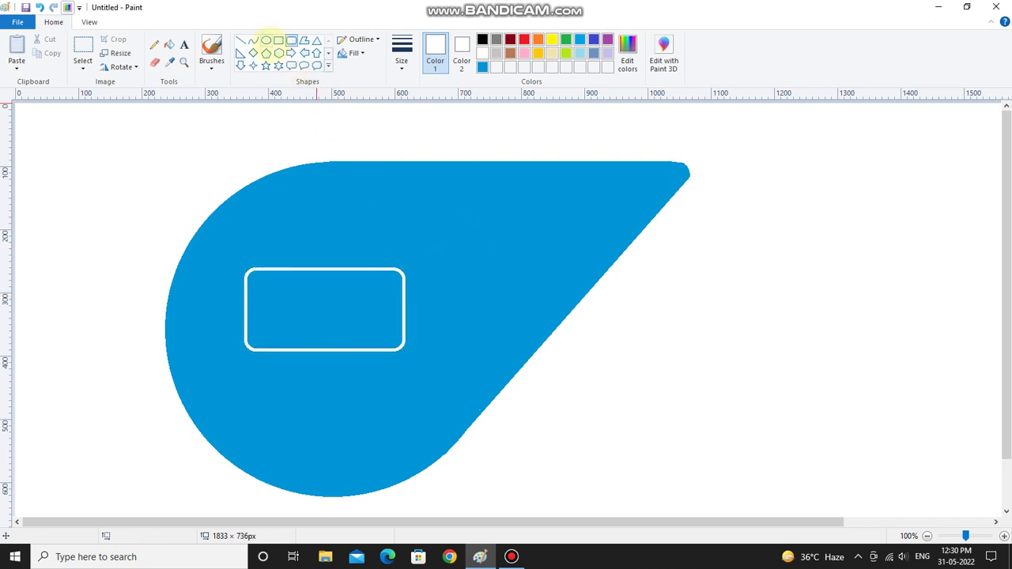
left_click(241, 40)
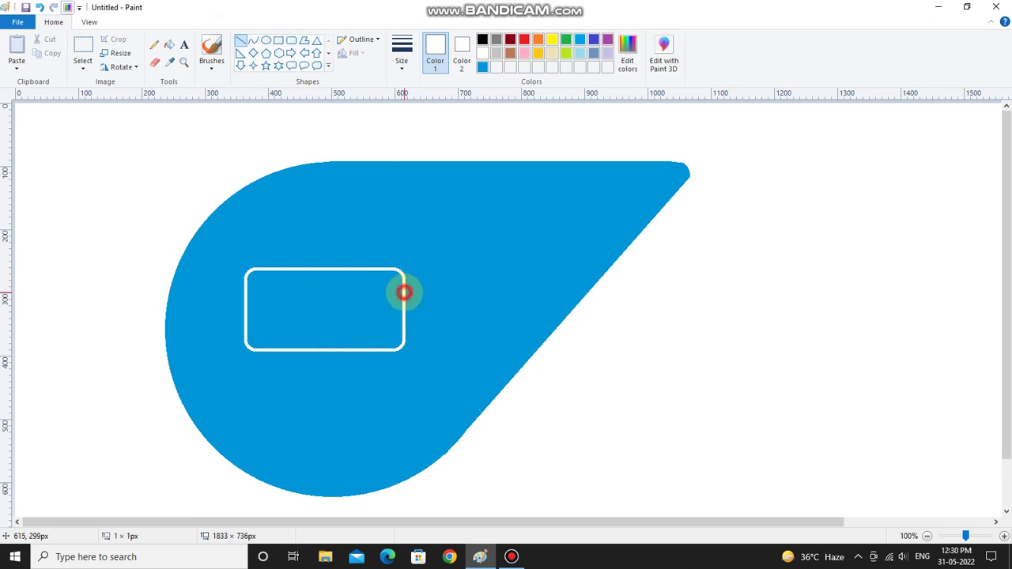
Draw three white lines forming a triangular lens right of the rounded rectangle.
left_click_drag(404, 292, 457, 244)
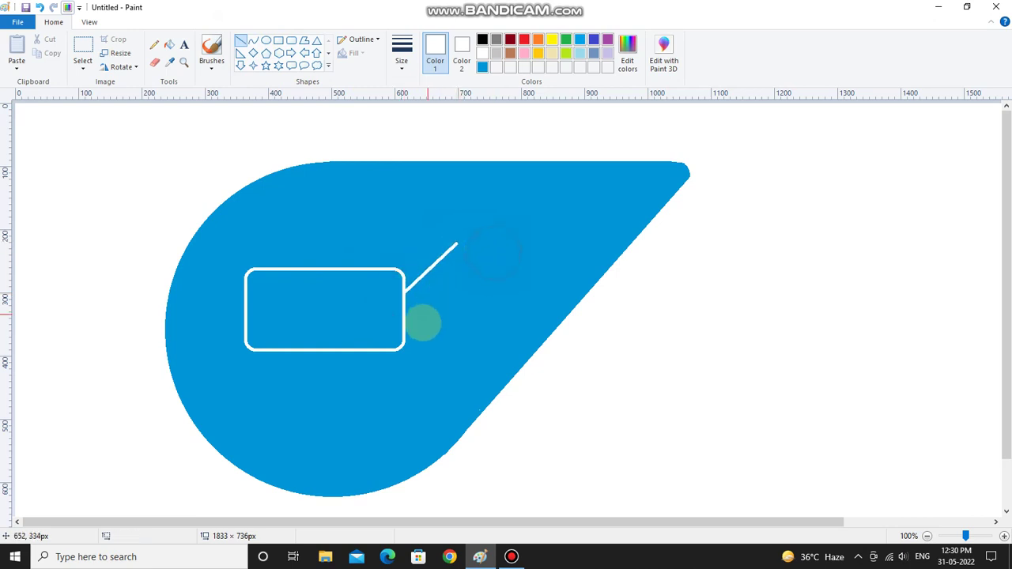
left_click_drag(403, 321, 463, 350)
left_click(506, 302)
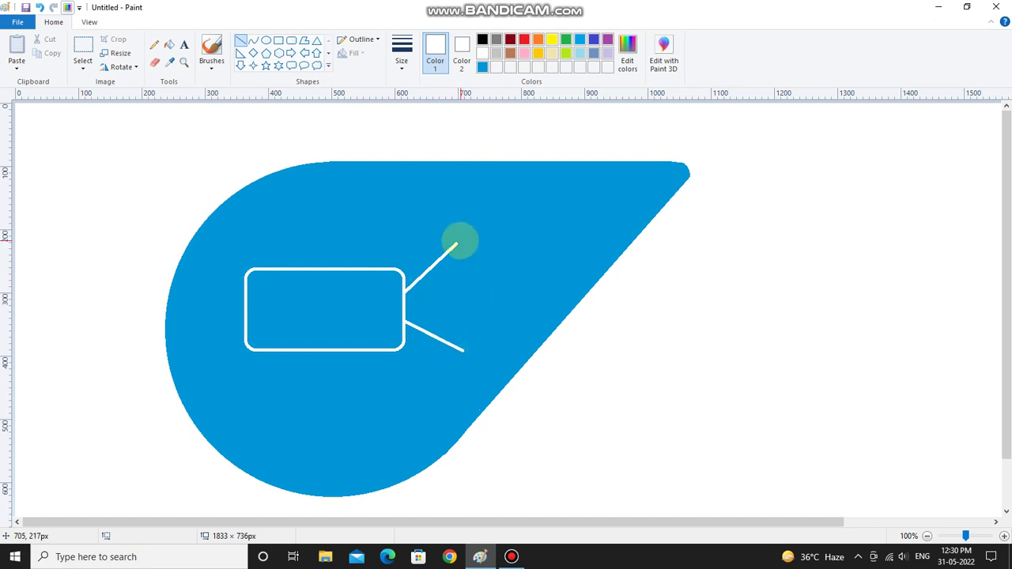
left_click_drag(456, 244, 462, 349)
left_click(508, 297)
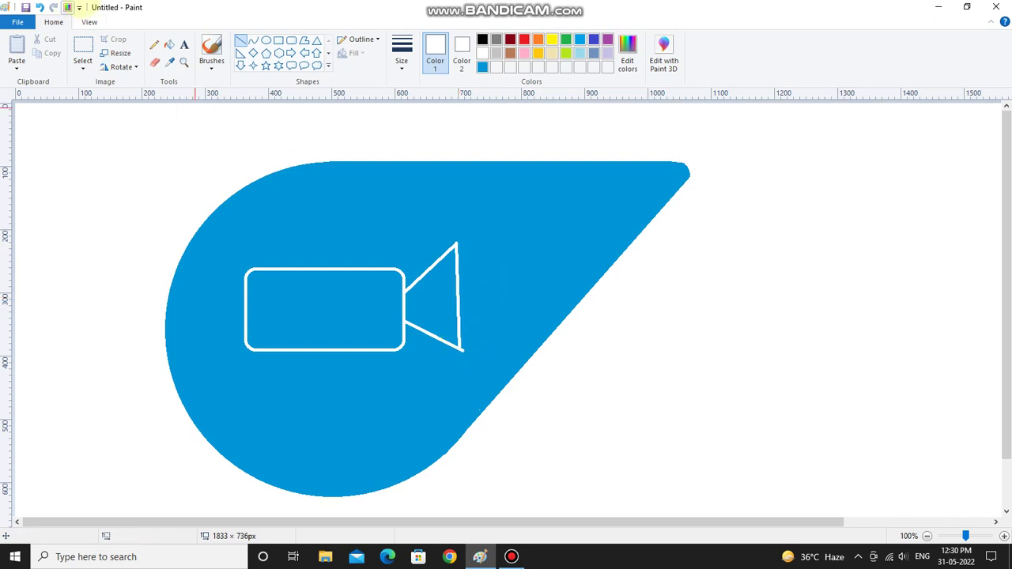
Set Color 2 to the logo blue.
left_click(154, 63)
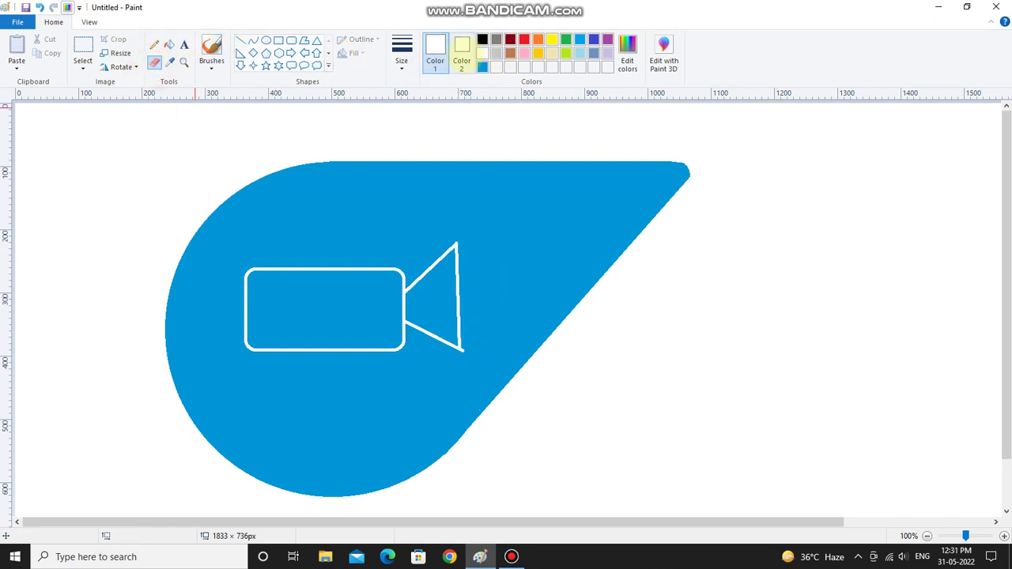
left_click(461, 55)
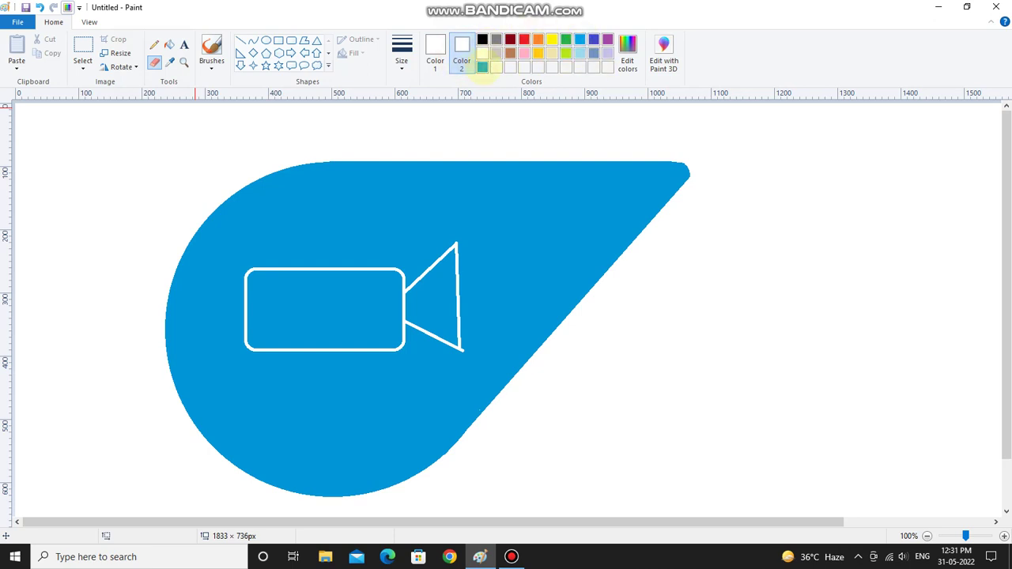
left_click(482, 67)
Fill the camera body and lens white, then set Color 2 to white.
left_click(169, 45)
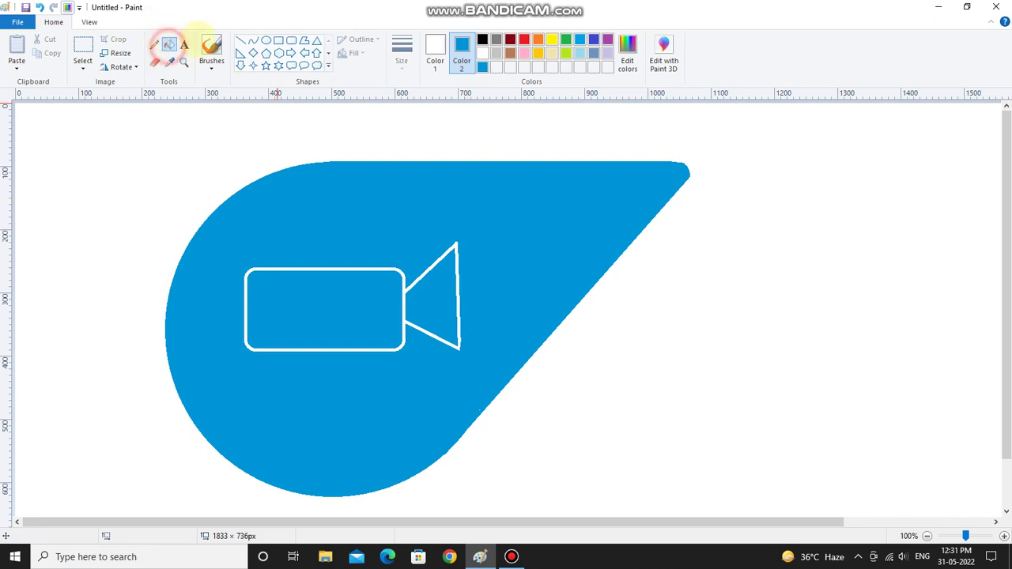
left_click(345, 298)
left_click(422, 300)
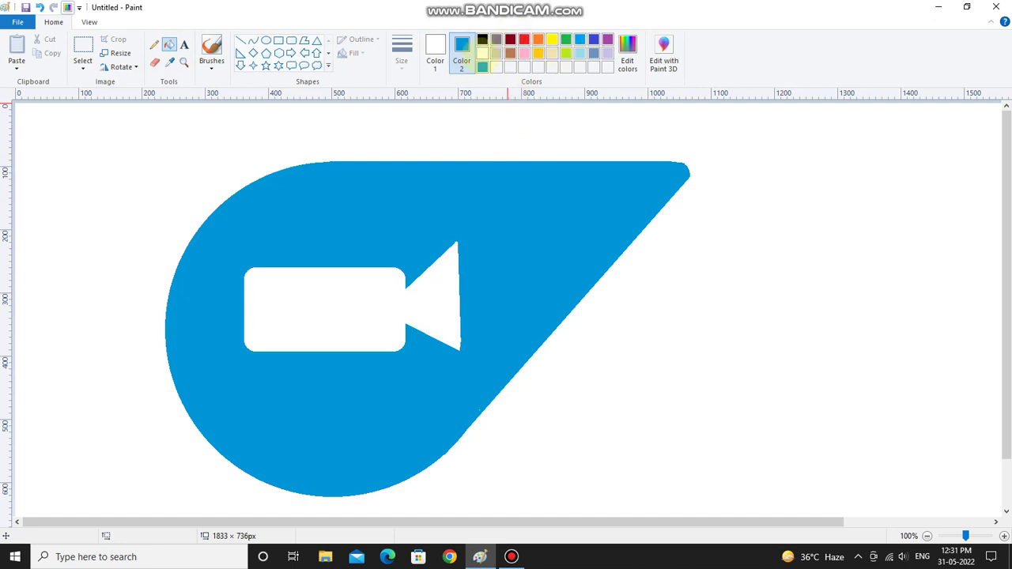
left_click(482, 53)
left_click(427, 61)
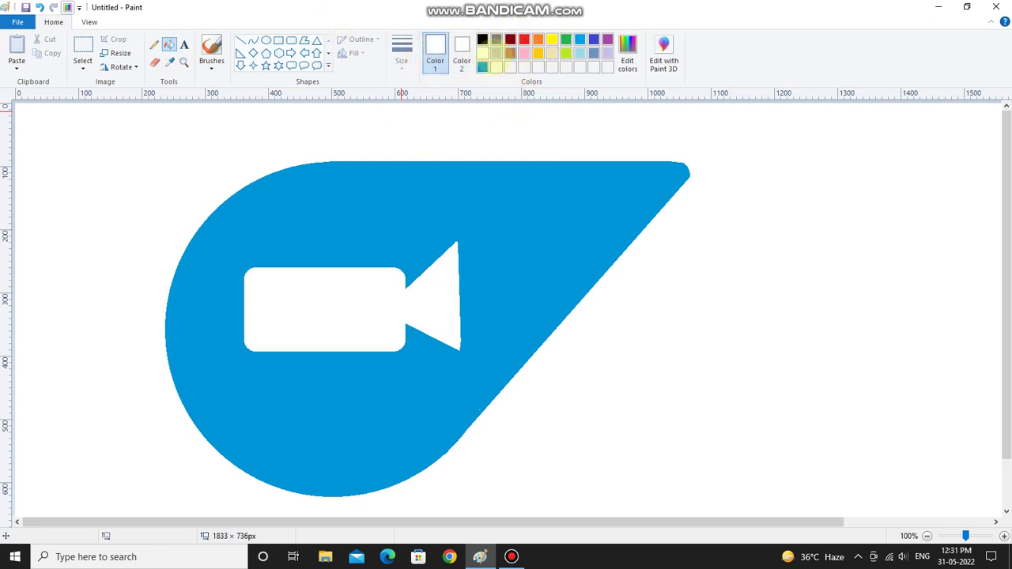
Choose indigo as the drawing colour.
left_click(482, 68)
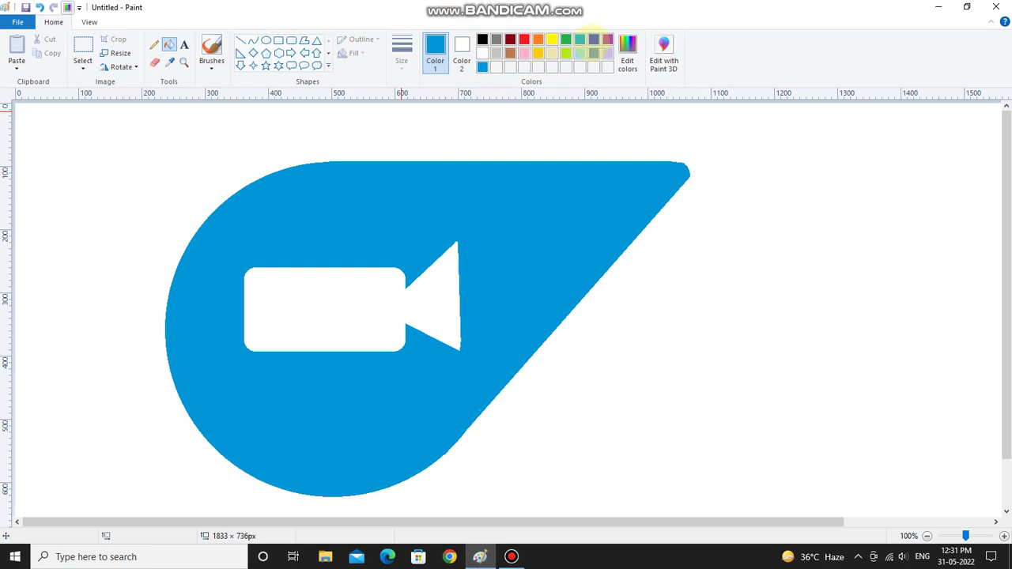
left_click(627, 55)
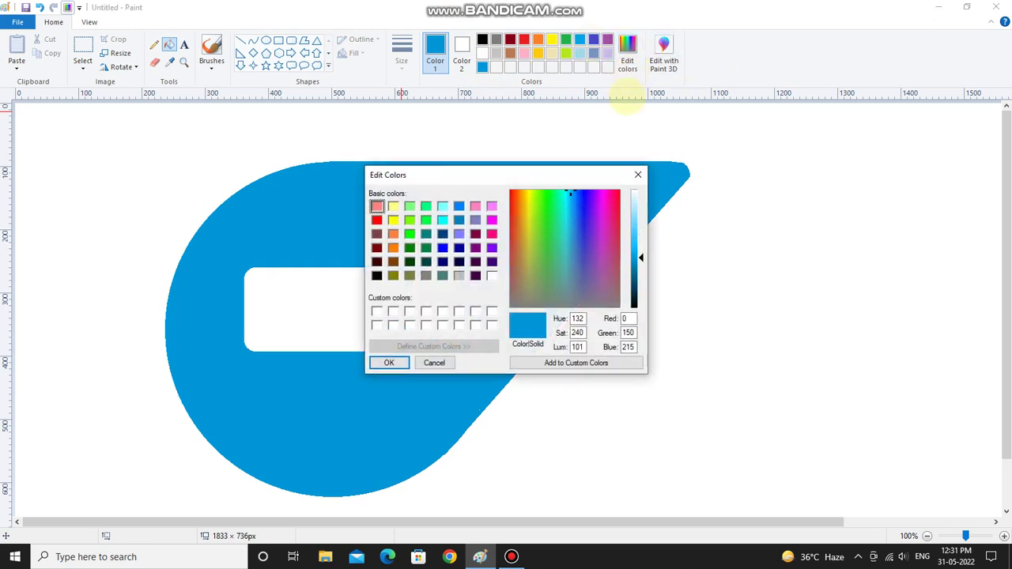
left_click(638, 174)
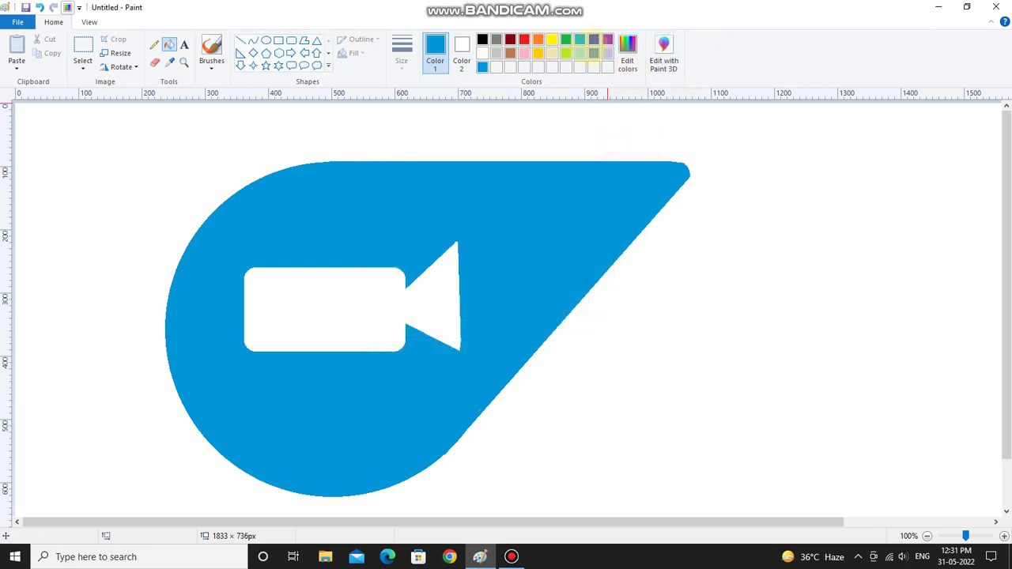
left_click(594, 39)
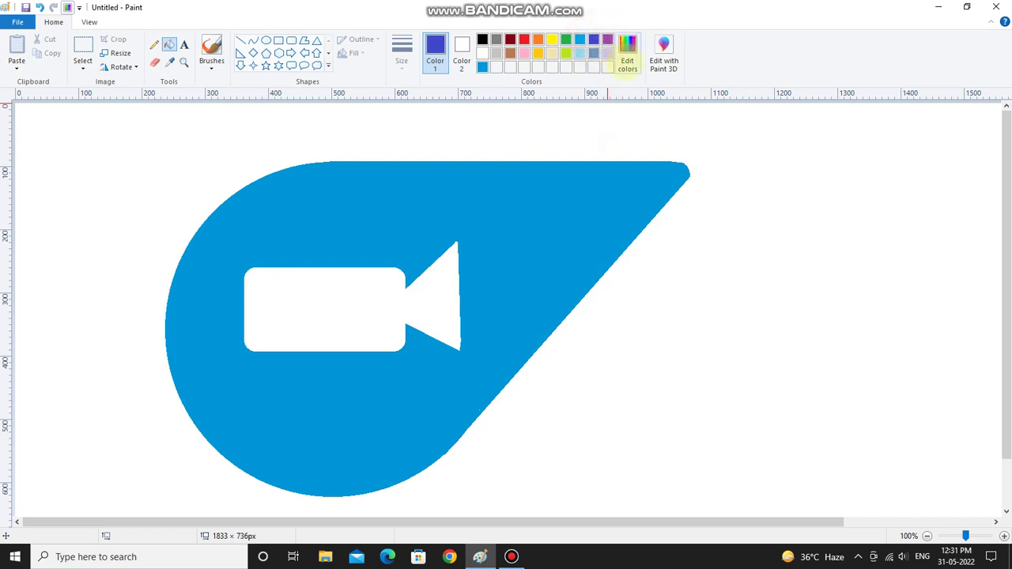
Draw two indigo lines from the camera's lower corners down to the teardrop's lower edge.
left_click(240, 39)
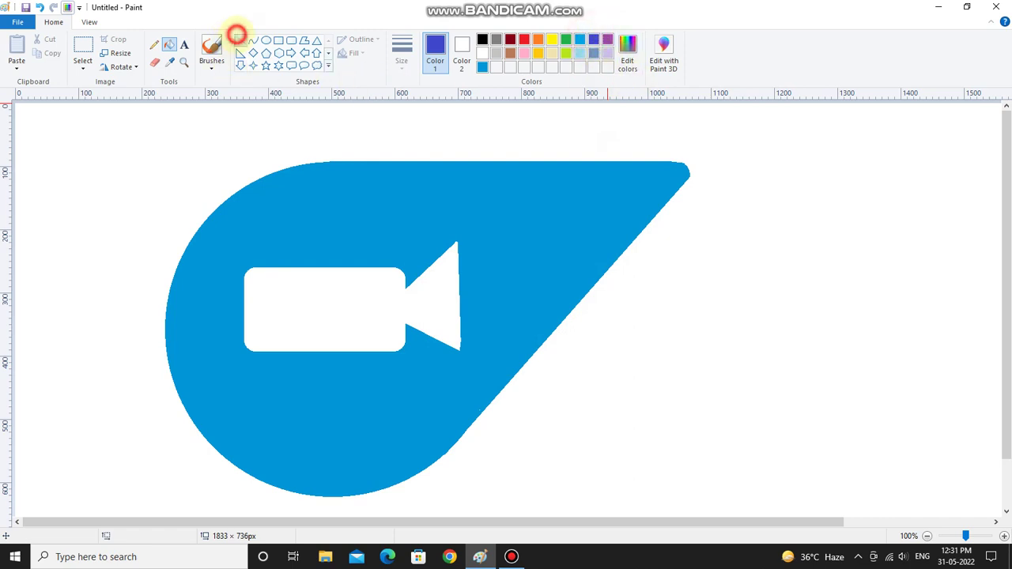
left_click_drag(254, 349, 353, 493)
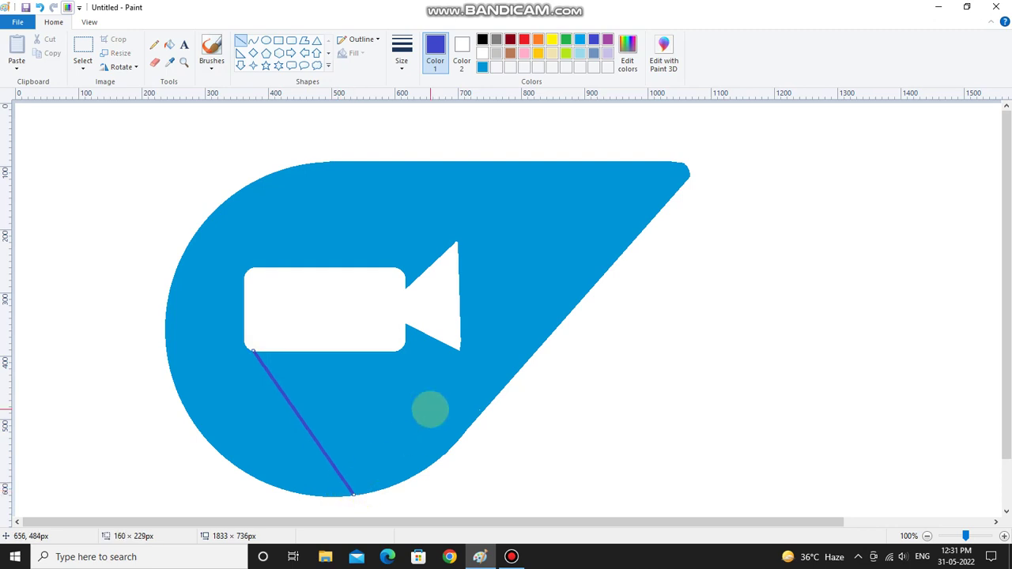
left_click_drag(253, 350, 248, 350)
left_click(352, 329)
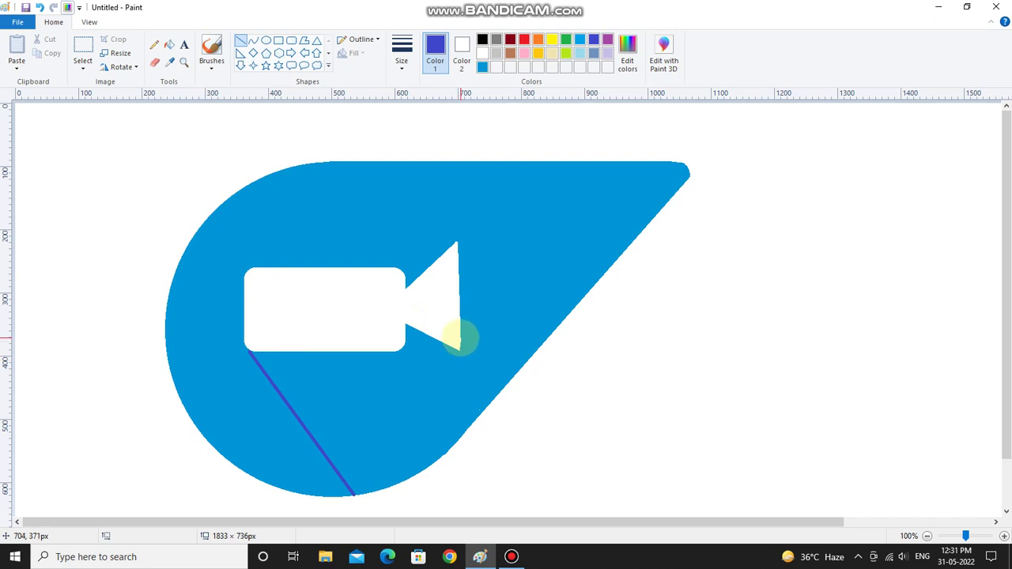
left_click_drag(460, 339, 516, 373)
left_click_drag(460, 338, 461, 341)
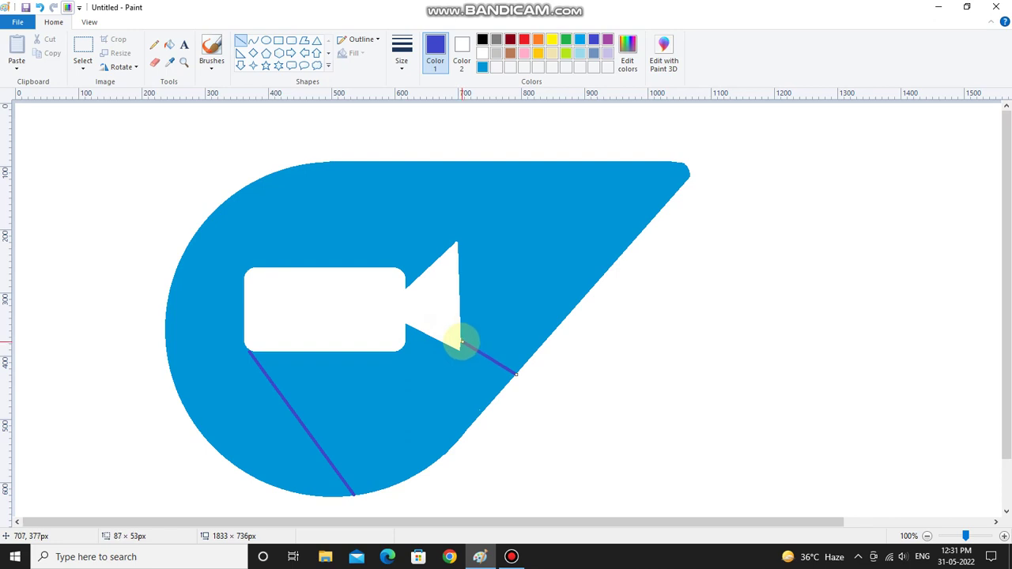
left_click(544, 300)
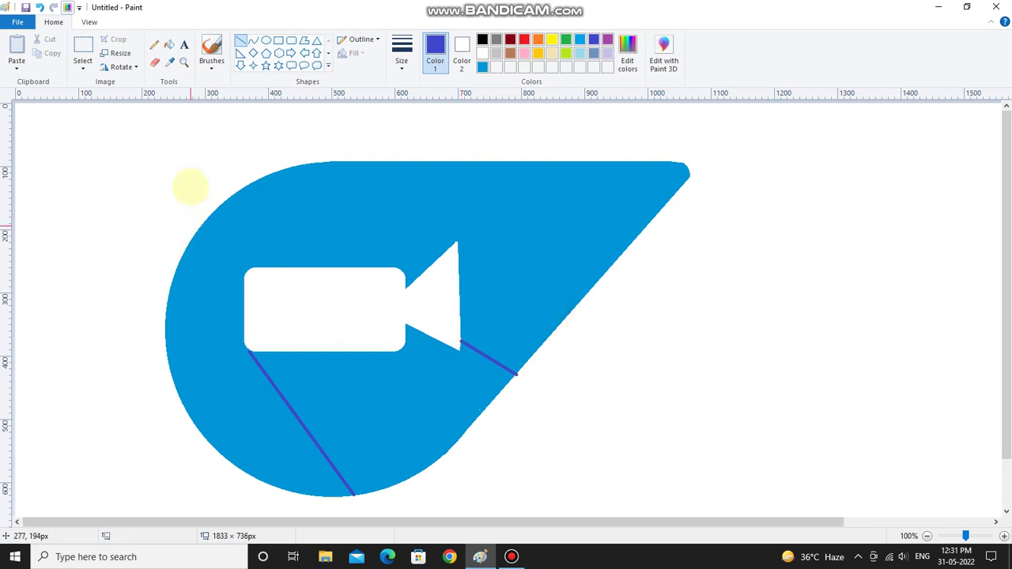
Fill the region between the two lines with indigo.
left_click(169, 45)
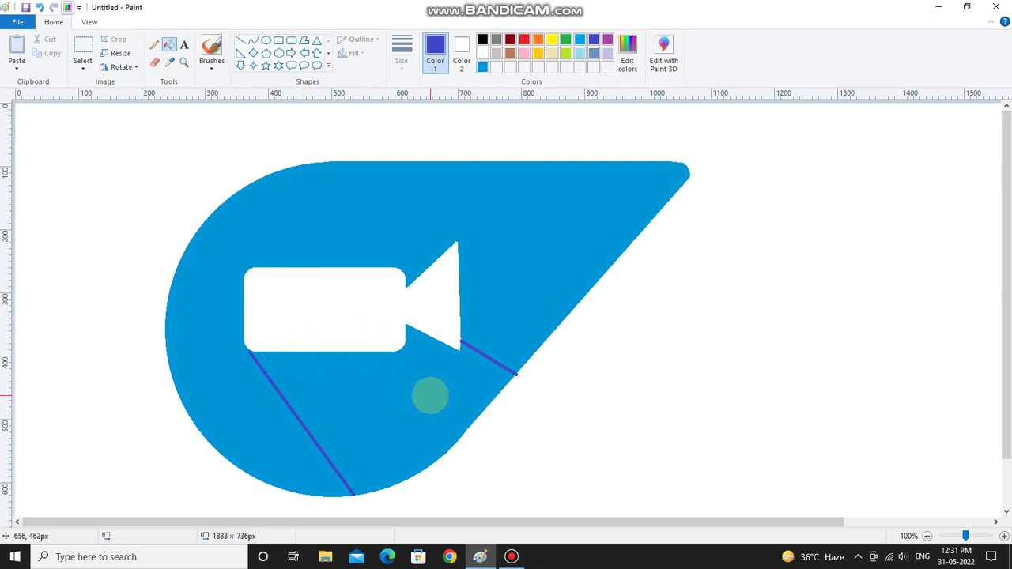
left_click(430, 396)
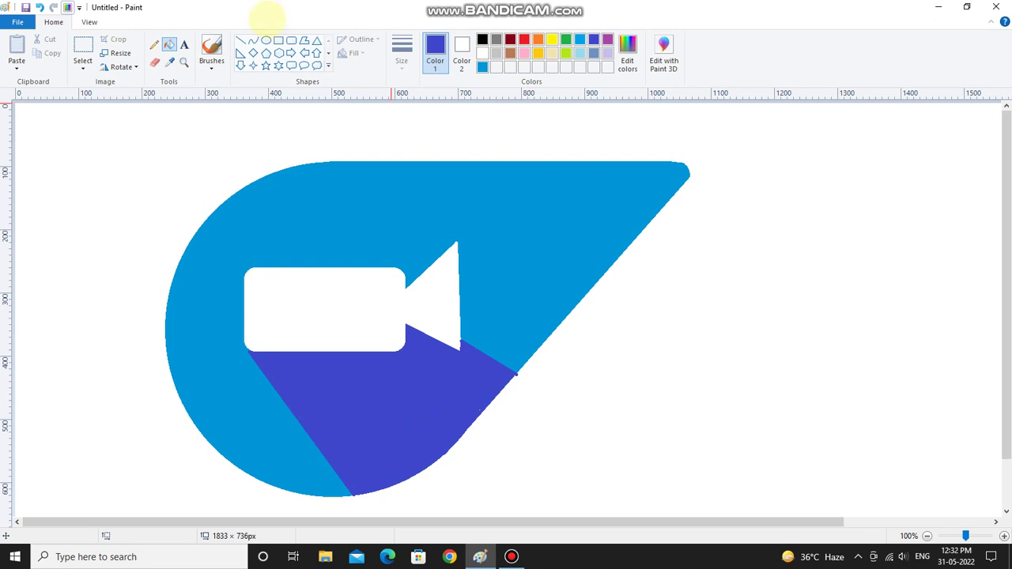
left_click(184, 44)
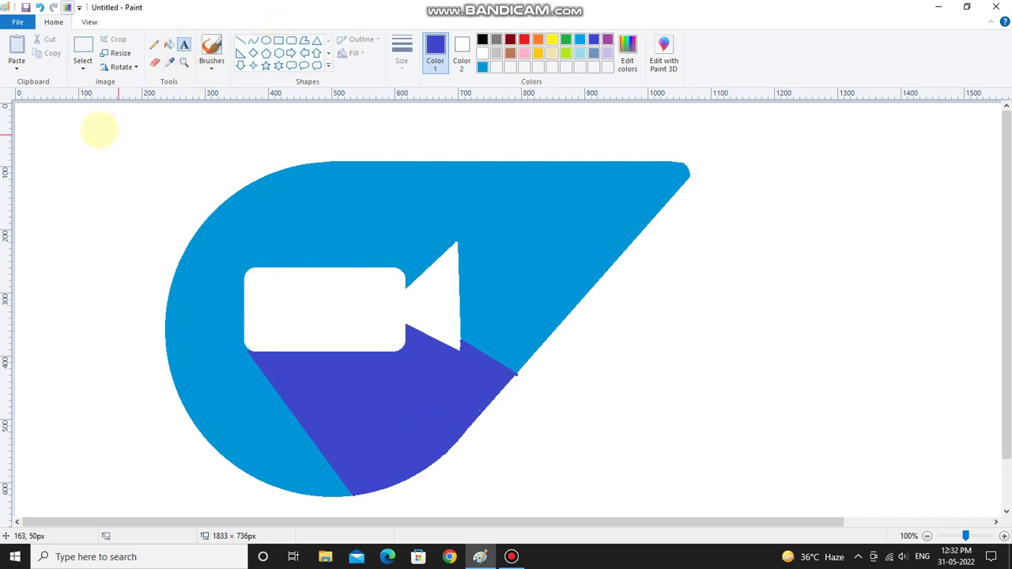
Add indigo 'Duo' text at the top left, placed beside the teardrop's left side.
left_click_drag(73, 119, 208, 176)
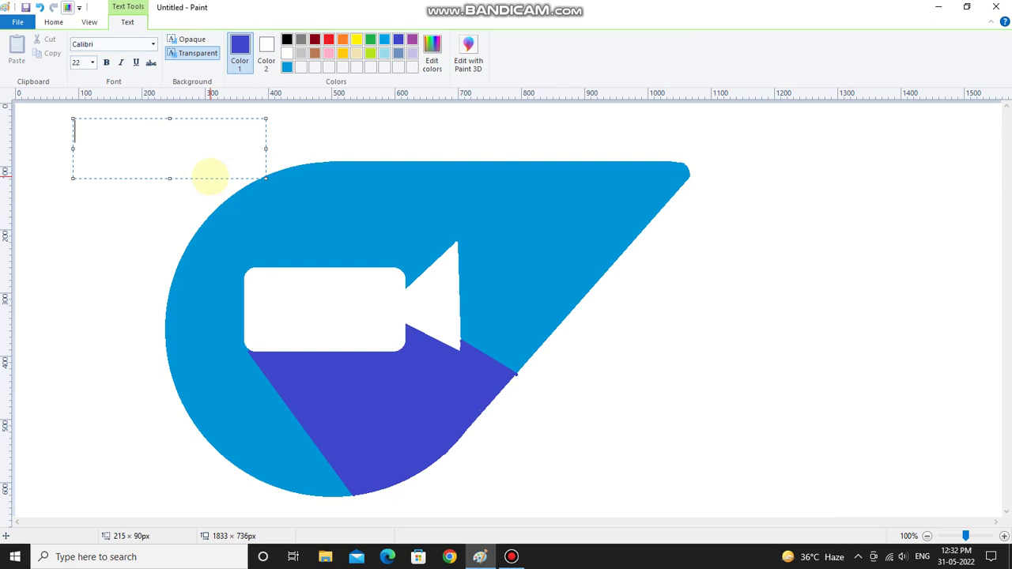
type("Duo")
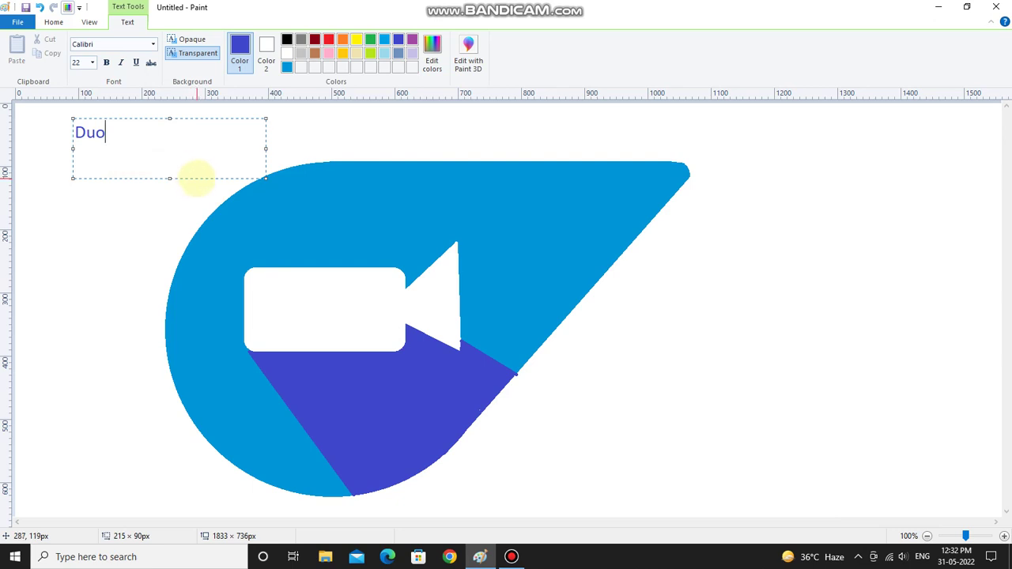
left_click_drag(196, 177, 270, 248)
left_click(301, 147)
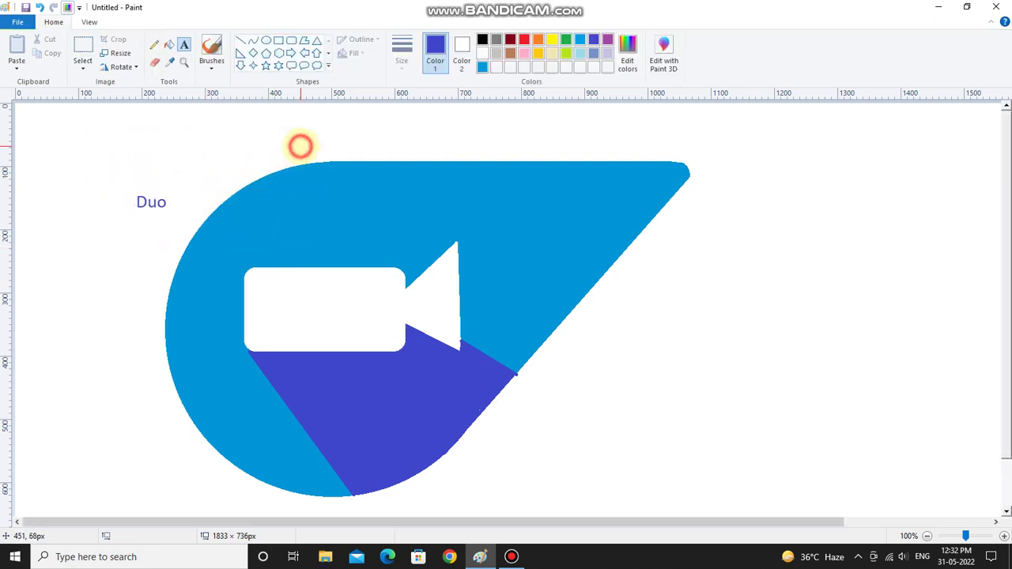
Add red 'SUB' text to the right of the logo, beside the teardrop's tip.
left_click_drag(705, 178, 931, 329)
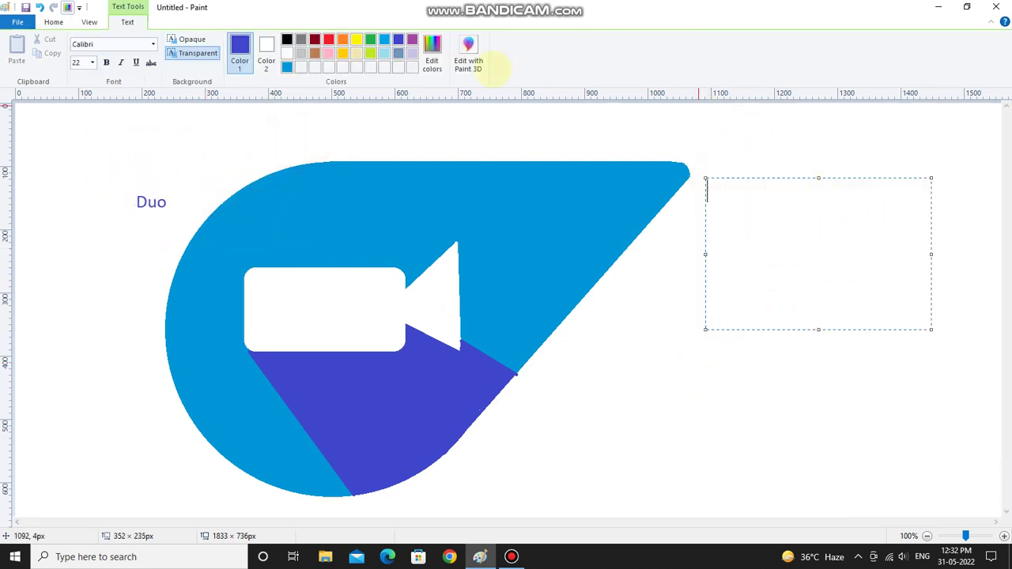
left_click(328, 39)
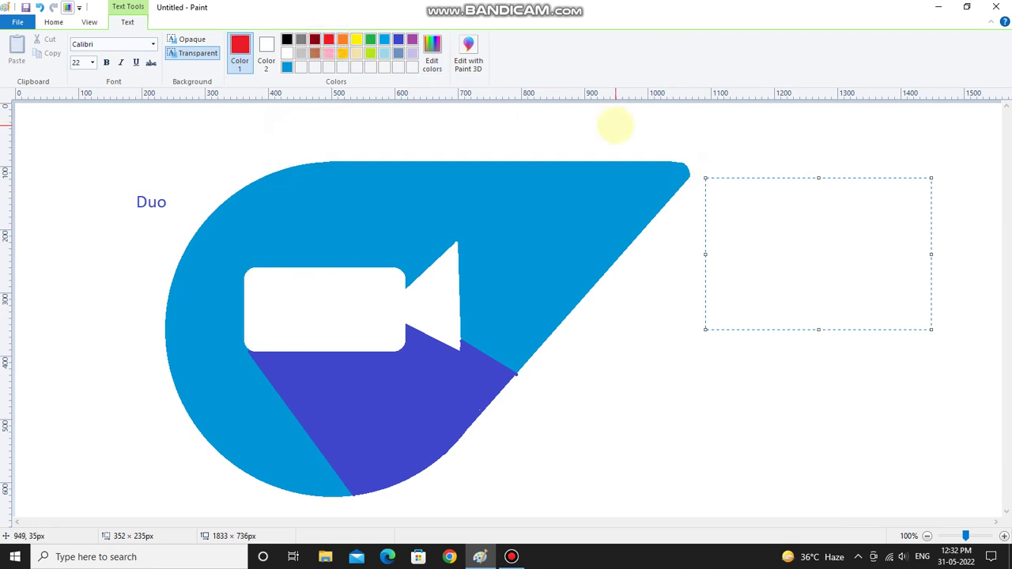
type("SUB")
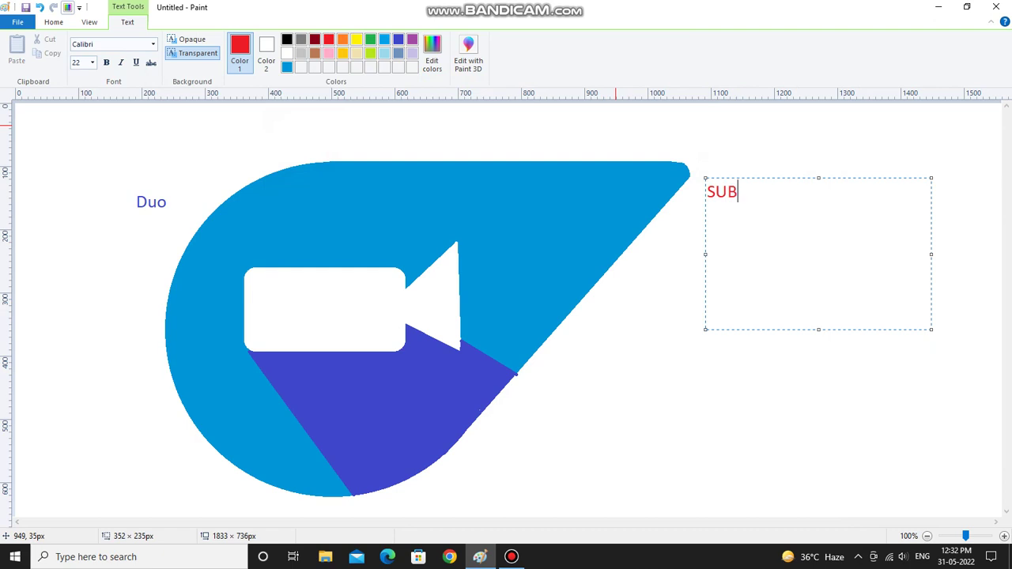
left_click(971, 129)
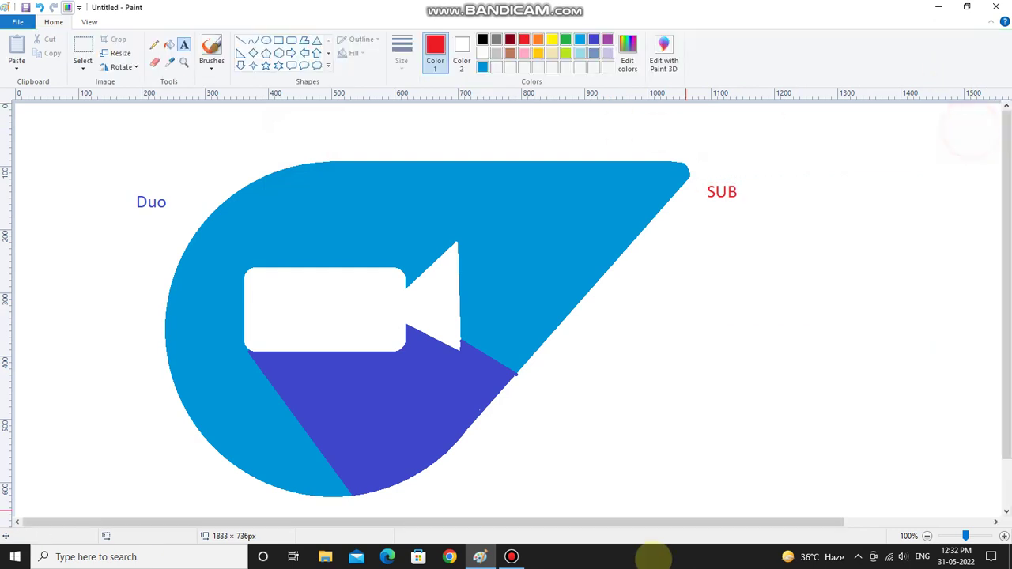
left_click(510, 557)
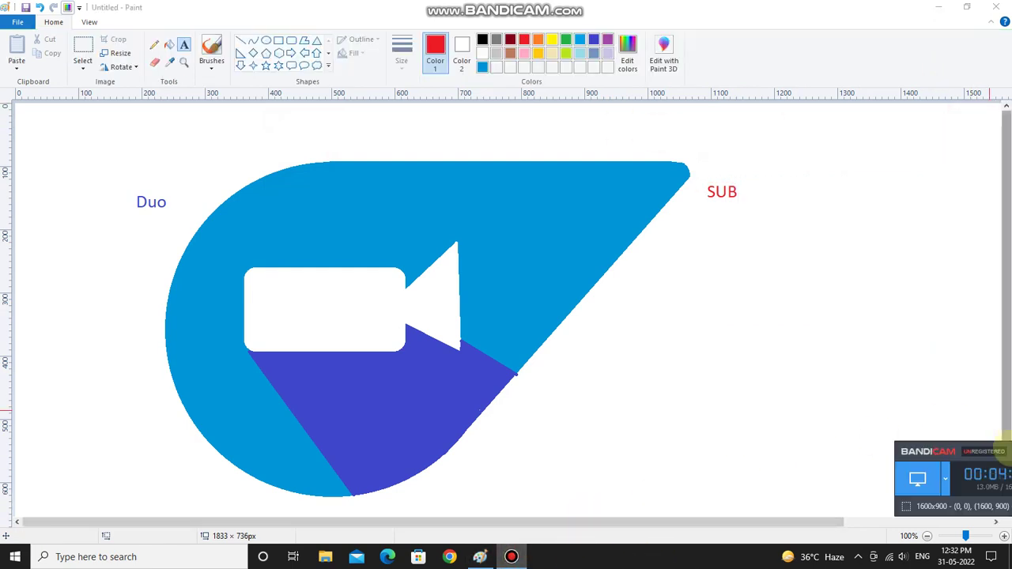
left_click_drag(1006, 450, 722, 411)
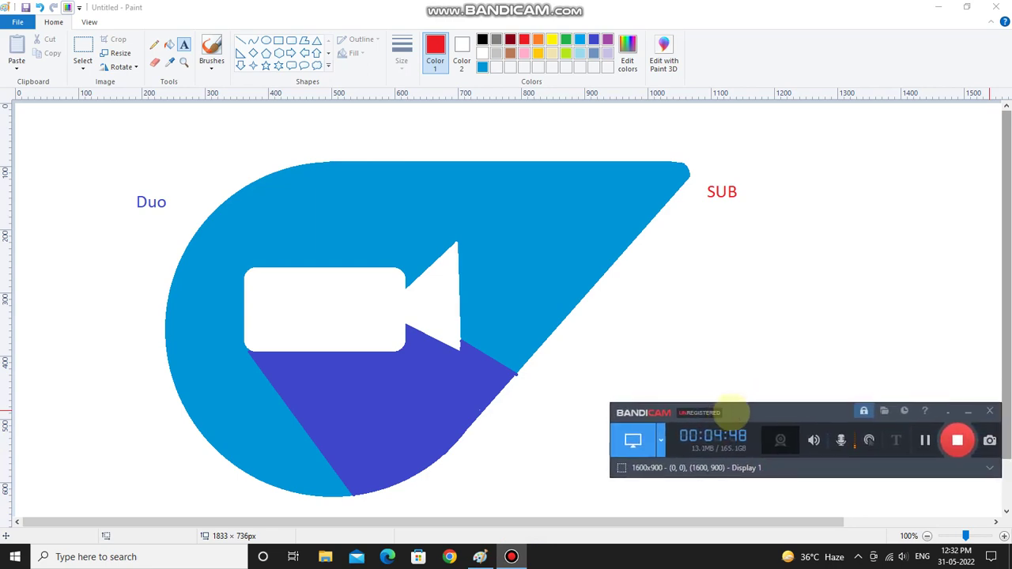